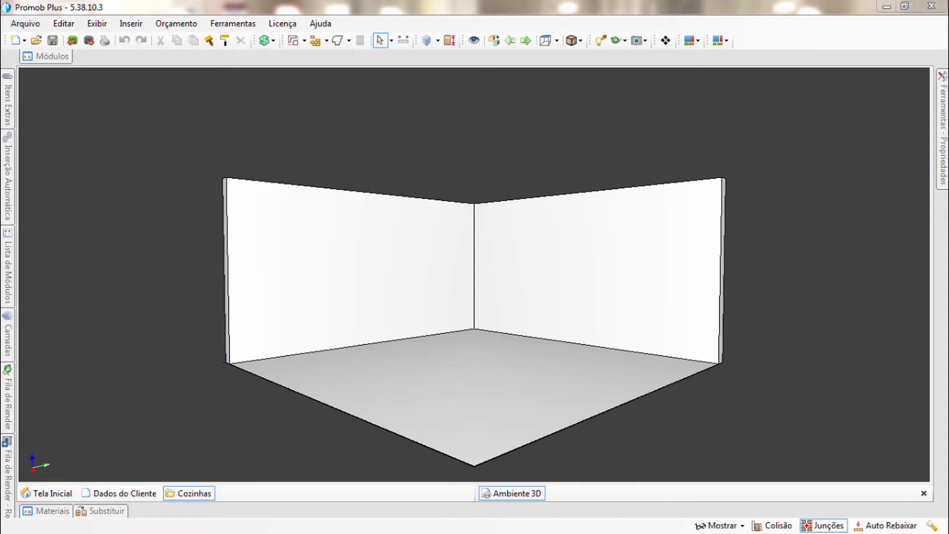
Delete the two existing walls of the room, keeping the floor
{"action": "left_click", "coordinate": [457, 267]}
{"action": "key", "text": "Delete"}
{"action": "left_click", "coordinate": [458, 262]}
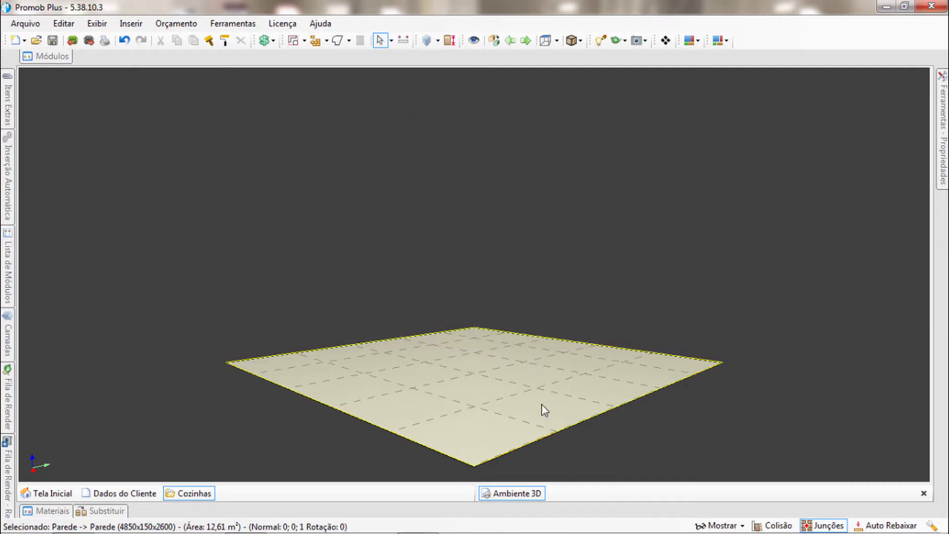
Build a closed rectangular room by drawing walls 5000, 3000 and 5000 mm long and closing the outline
{"action": "left_click", "coordinate": [927, 72]}
{"action": "left_click", "coordinate": [186, 142]}
{"action": "type", "text": "5000"}
{"action": "key", "text": "Return"}
{"action": "type", "text": "3000"}
{"action": "key", "text": "Return"}
{"action": "type", "text": "5000"}
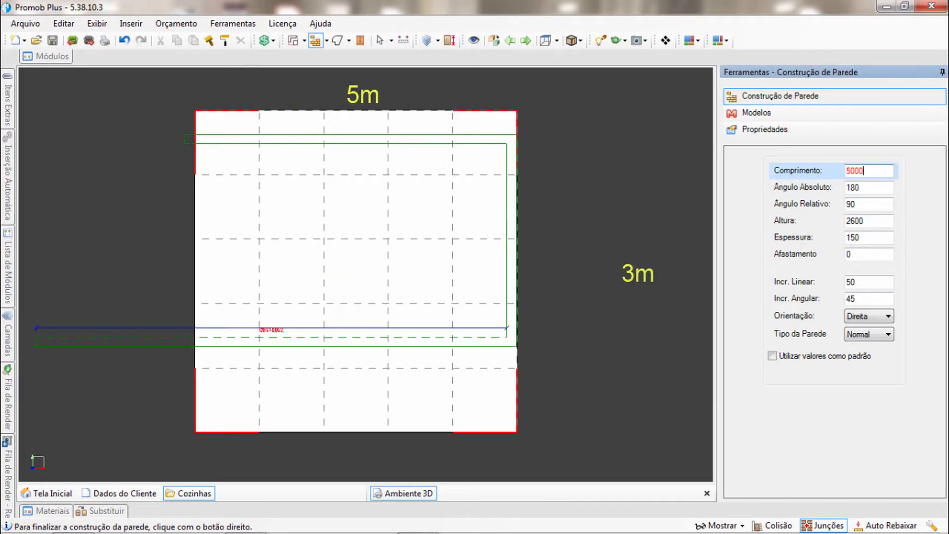
{"action": "key", "text": "Return"}
{"action": "left_click", "coordinate": [503, 321]}
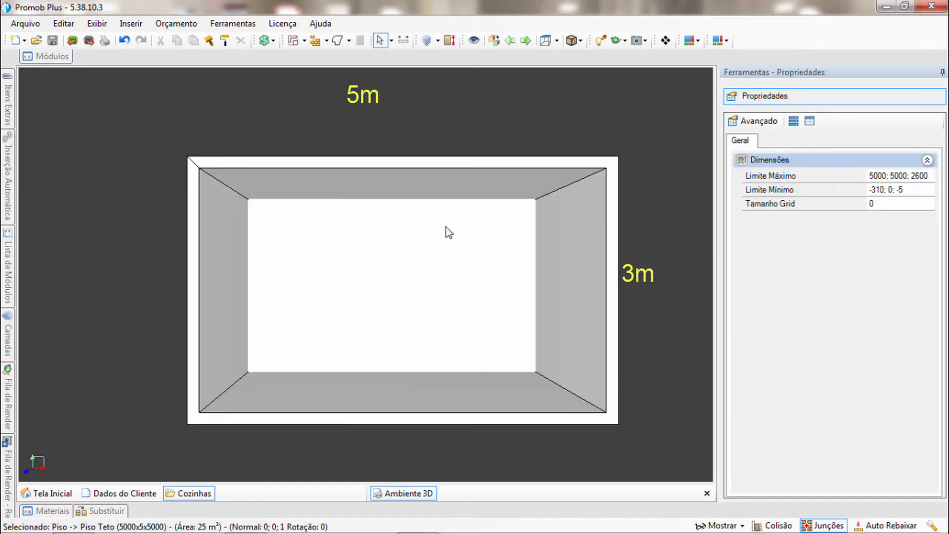
Insert an internal door in one 5000 mm wall, with Cota Inferior 0 and Cota Posterior 50 mm
{"action": "mouse_move", "coordinate": [50, 61]}
{"action": "left_click", "coordinate": [585, 87]}
{"action": "left_click", "coordinate": [170, 162]}
{"action": "left_click", "coordinate": [48, 124]}
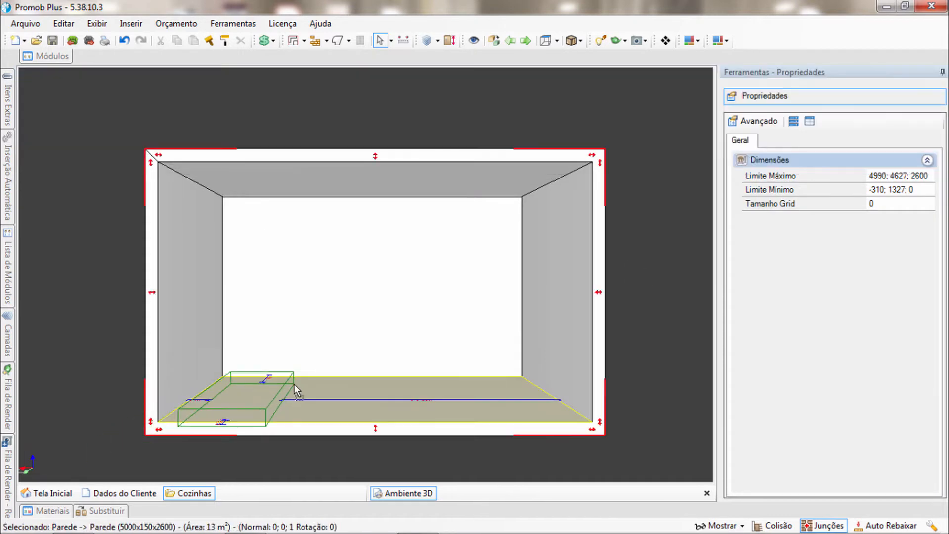
{"action": "left_click", "coordinate": [294, 388]}
{"action": "double_click", "coordinate": [879, 287]}
{"action": "type", "text": "0"}
{"action": "key", "text": "Return"}
{"action": "double_click", "coordinate": [881, 301]}
{"action": "type", "text": "50"}
Insert the glass door 8 - Porta in the wall opposite the internal door, with Cota Inferior 0 and Cota Posterior 50 mm
{"action": "mouse_move", "coordinate": [50, 56]}
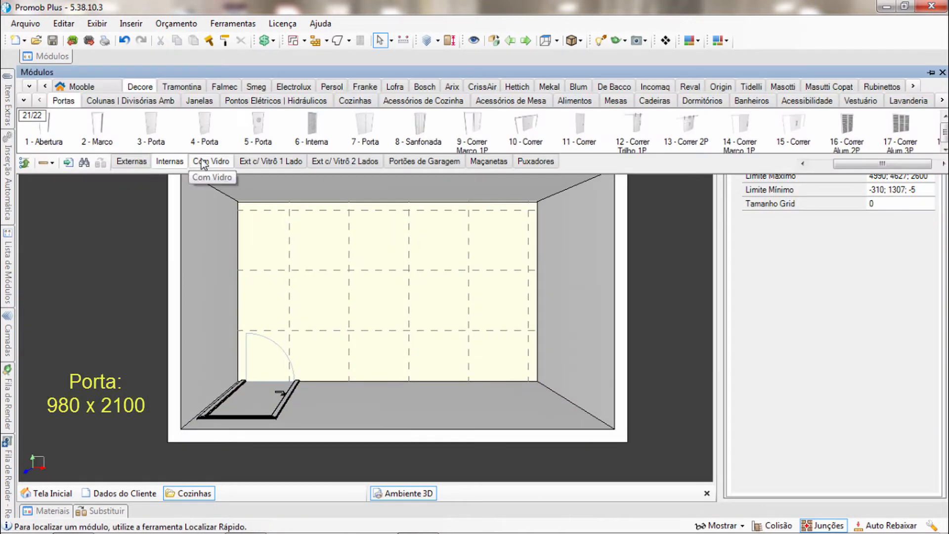
{"action": "left_click", "coordinate": [207, 163]}
{"action": "left_click_drag", "start_coordinate": [852, 164], "coordinate": [914, 165]}
{"action": "left_click", "coordinate": [418, 125]}
{"action": "left_click", "coordinate": [524, 186]}
{"action": "left_click", "coordinate": [840, 287]}
{"action": "type", "text": "0"}
{"action": "left_click", "coordinate": [840, 301]}
{"action": "type", "text": "50"}
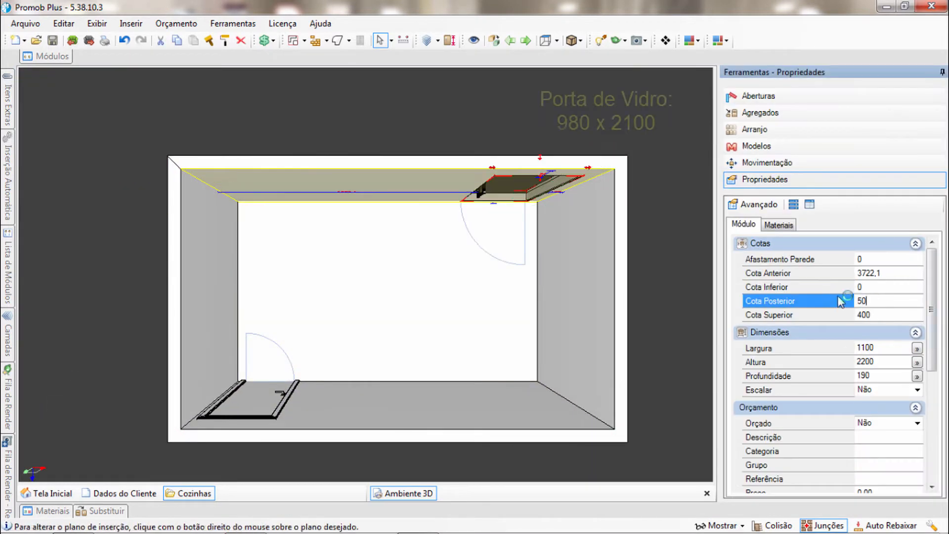
Set the glass door's height to 2100 mm and the internal door's height to 2090 mm
{"action": "left_click", "coordinate": [819, 363]}
{"action": "type", "text": "2100"}
{"action": "left_click", "coordinate": [824, 350]}
{"action": "left_click", "coordinate": [278, 414]}
{"action": "left_click", "coordinate": [820, 362]}
{"action": "type", "text": "2090"}
{"action": "left_click", "coordinate": [493, 296]}
Insert a four-panel window in the wall with the glass door and set its Cota Anterior to 1000 mm
{"action": "mouse_move", "coordinate": [49, 56]}
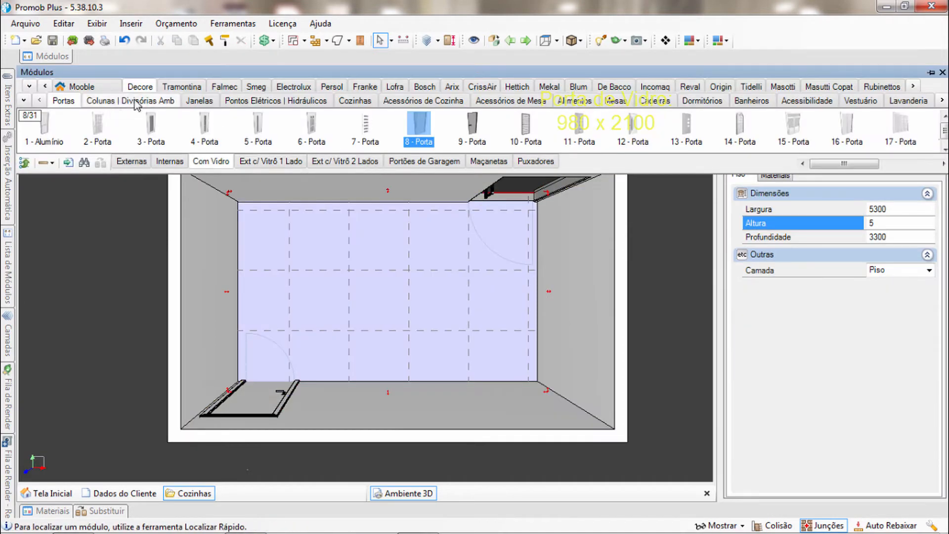
{"action": "left_click", "coordinate": [199, 101]}
{"action": "left_click_drag", "start_coordinate": [859, 164], "coordinate": [891, 161]}
{"action": "left_click", "coordinate": [817, 124]}
{"action": "left_click", "coordinate": [292, 199]}
{"action": "middle_click_drag", "start_coordinate": [316, 212], "coordinate": [281, 190]}
{"action": "double_click", "coordinate": [884, 273]}
{"action": "type", "text": "1000"}
{"action": "key", "text": "Return"}
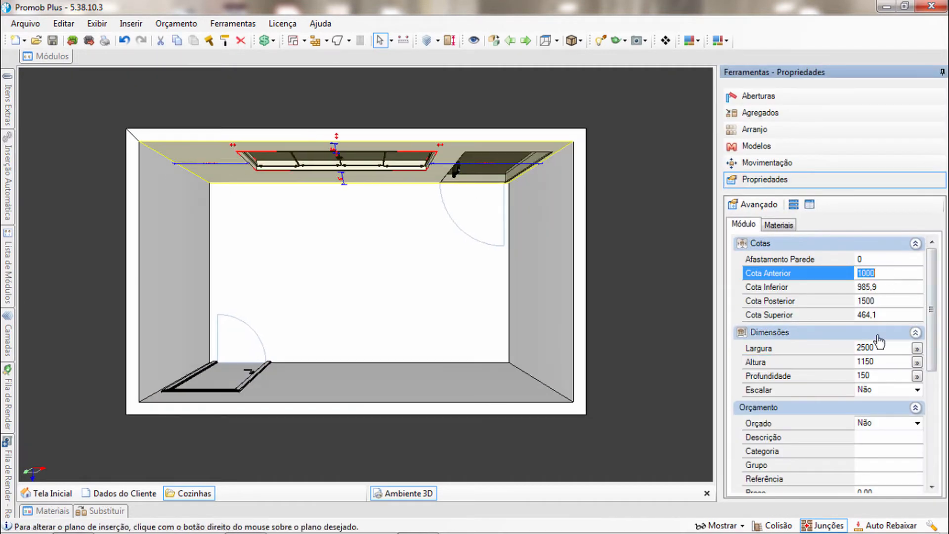
Set the window's width to 2800 mm and its height to 1000 mm
{"action": "scroll", "coordinate": [445, 222], "scroll_direction": "up", "scroll_amount": 3}
{"action": "middle_click_drag", "start_coordinate": [444, 247], "coordinate": [471, 196]}
{"action": "scroll", "coordinate": [473, 202], "scroll_direction": "up", "scroll_amount": 1}
{"action": "left_click", "coordinate": [381, 193]}
{"action": "left_click", "coordinate": [877, 347]}
{"action": "double_click", "coordinate": [882, 347]}
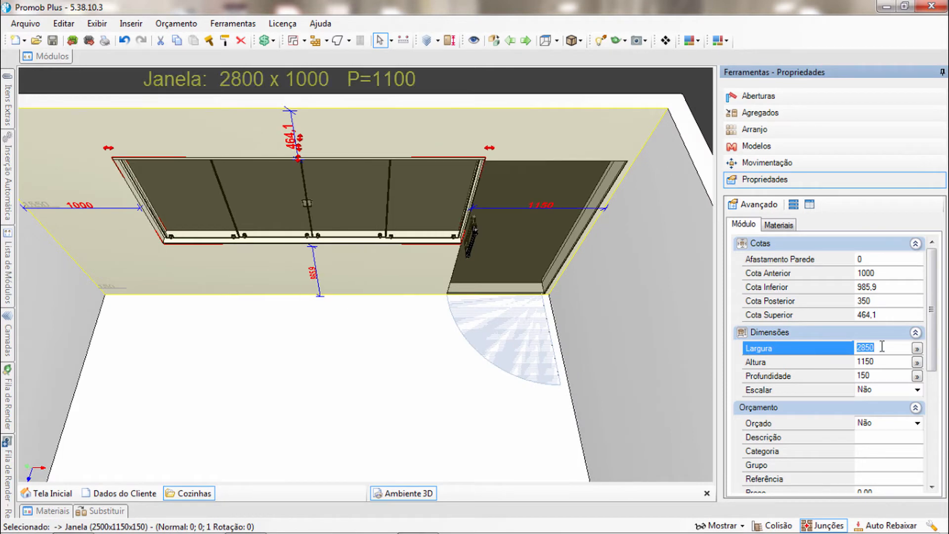
{"action": "type", "text": "2800"}
{"action": "key", "text": "Return"}
{"action": "double_click", "coordinate": [865, 362]}
{"action": "type", "text": "1000"}
{"action": "key", "text": "Return"}
Set the window's Cota Inferior to 1100 mm and select the floor
{"action": "double_click", "coordinate": [866, 287]}
{"action": "type", "text": "1100"}
{"action": "key", "text": "Return"}
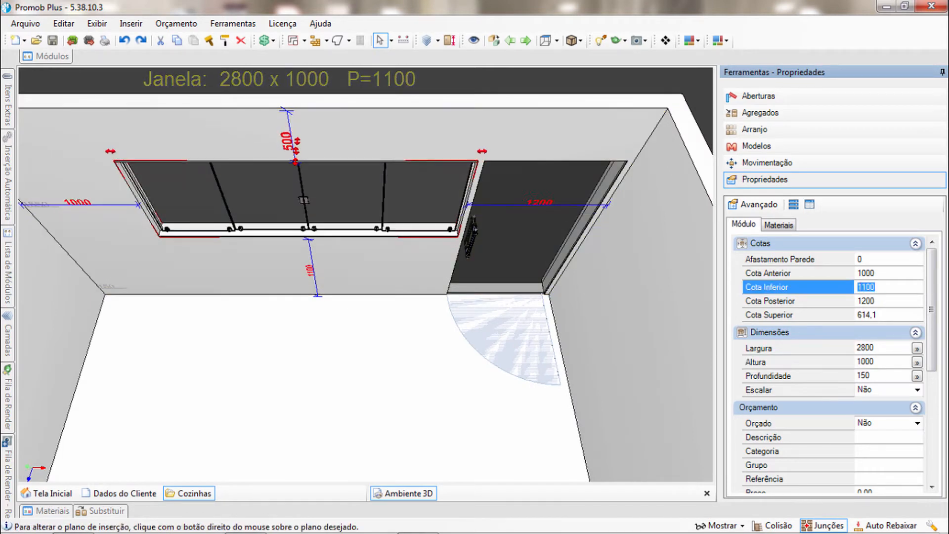
{"action": "left_click", "coordinate": [463, 370]}
{"action": "double_click", "coordinate": [401, 395]}
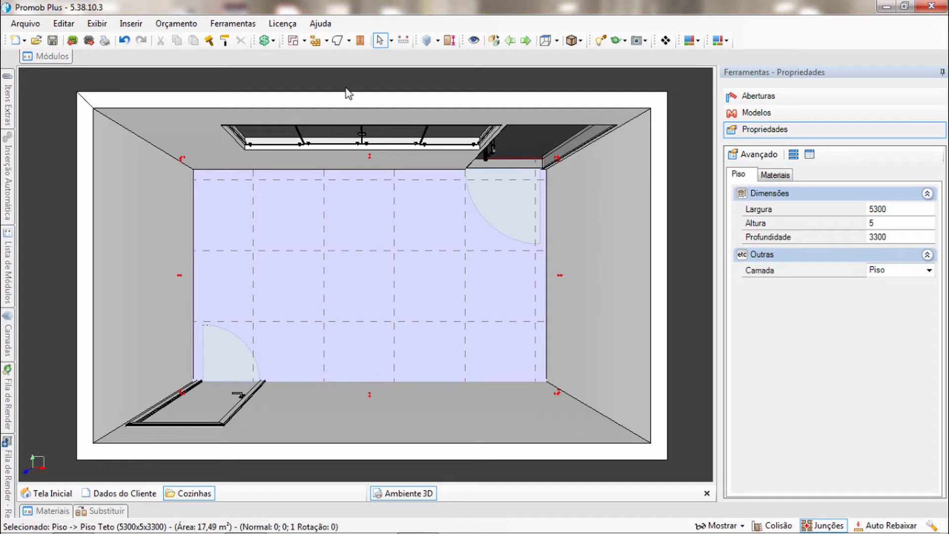
{"action": "left_click", "coordinate": [348, 40]}
{"action": "left_click", "coordinate": [358, 88]}
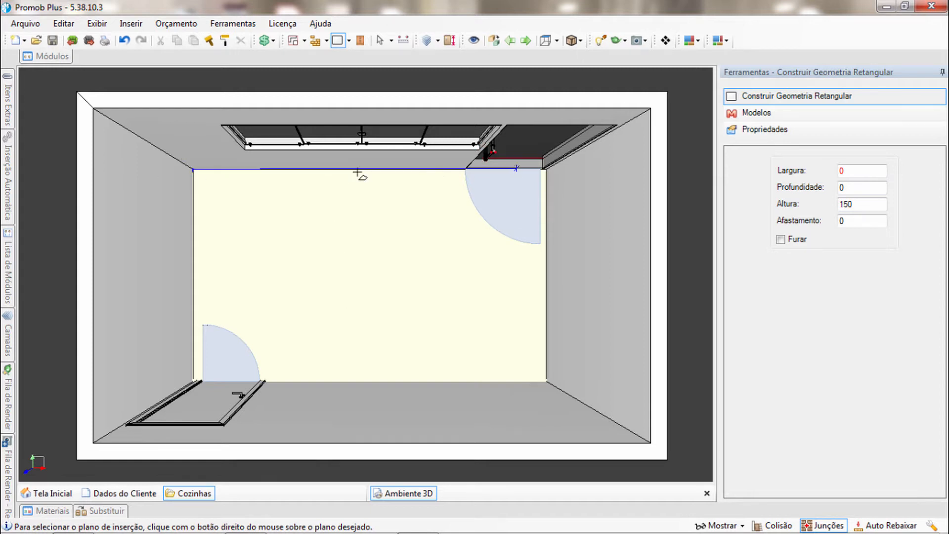
{"action": "left_click", "coordinate": [332, 174]}
{"action": "left_click", "coordinate": [363, 158]}
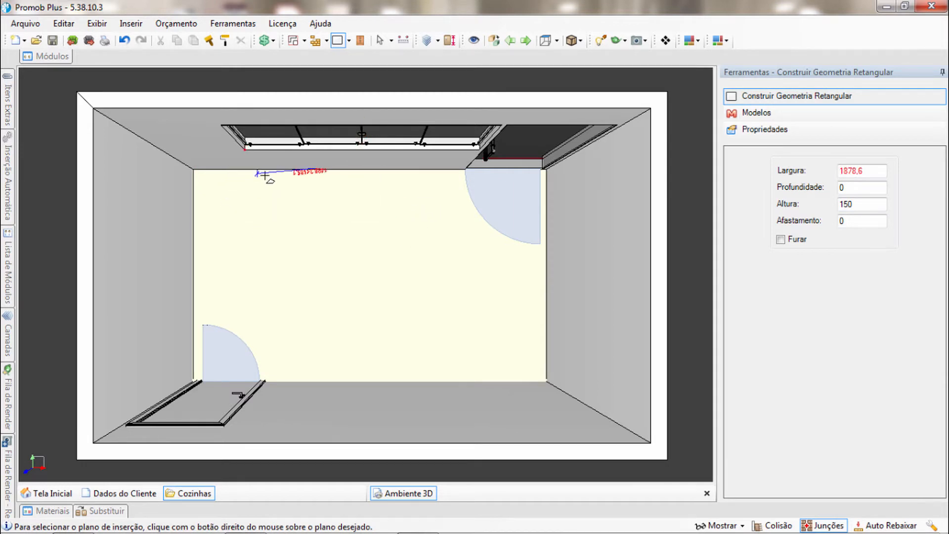
{"action": "middle_click_drag", "start_coordinate": [281, 176], "coordinate": [334, 168]}
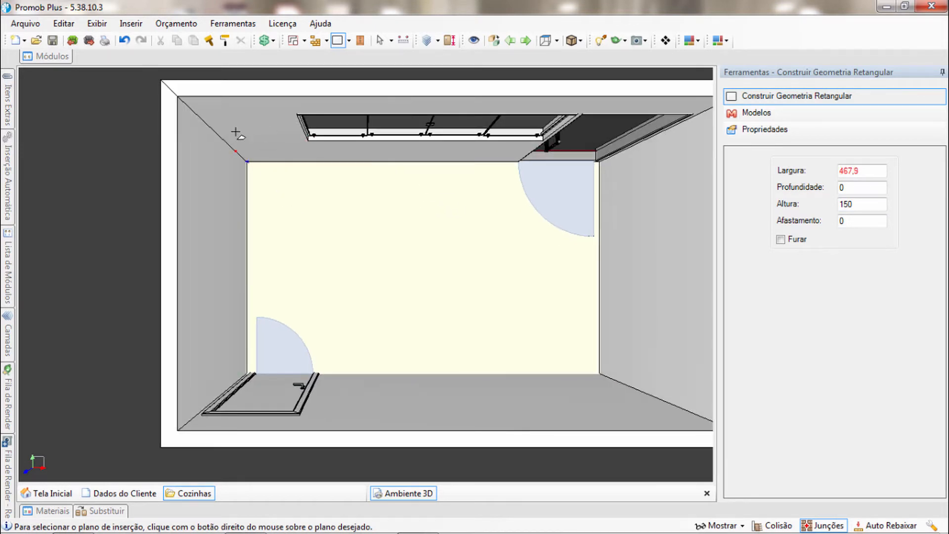
{"action": "middle_click_drag", "start_coordinate": [277, 154], "coordinate": [226, 158]}
{"action": "middle_click_drag", "start_coordinate": [306, 173], "coordinate": [265, 169]}
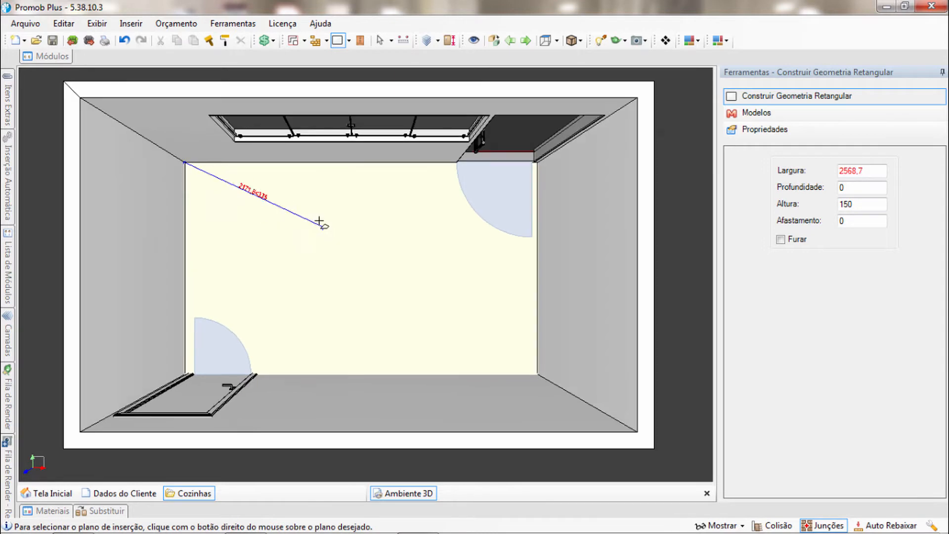
Draw a rectangular geometry about 3777 by 786 mm on the floor, from the room corner along the window wall
{"action": "right_click", "coordinate": [275, 192]}
{"action": "left_click", "coordinate": [348, 41]}
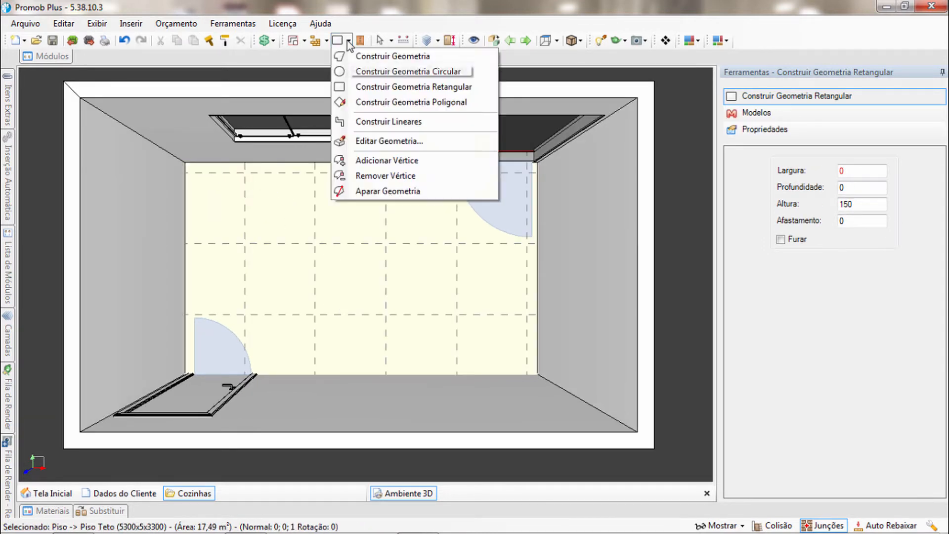
{"action": "left_click", "coordinate": [396, 88]}
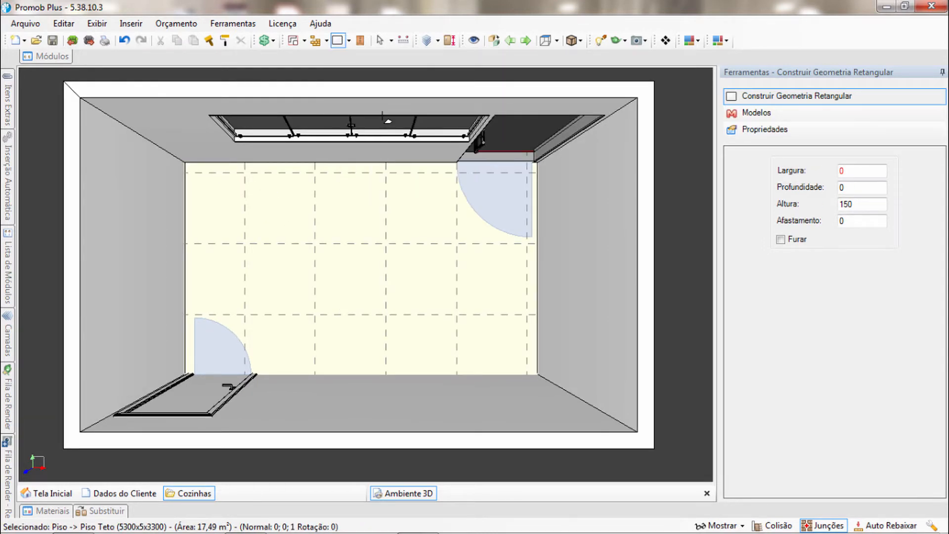
{"action": "middle_click_drag", "start_coordinate": [332, 239], "coordinate": [351, 237]}
{"action": "scroll", "coordinate": [351, 238], "scroll_direction": "up", "scroll_amount": 1}
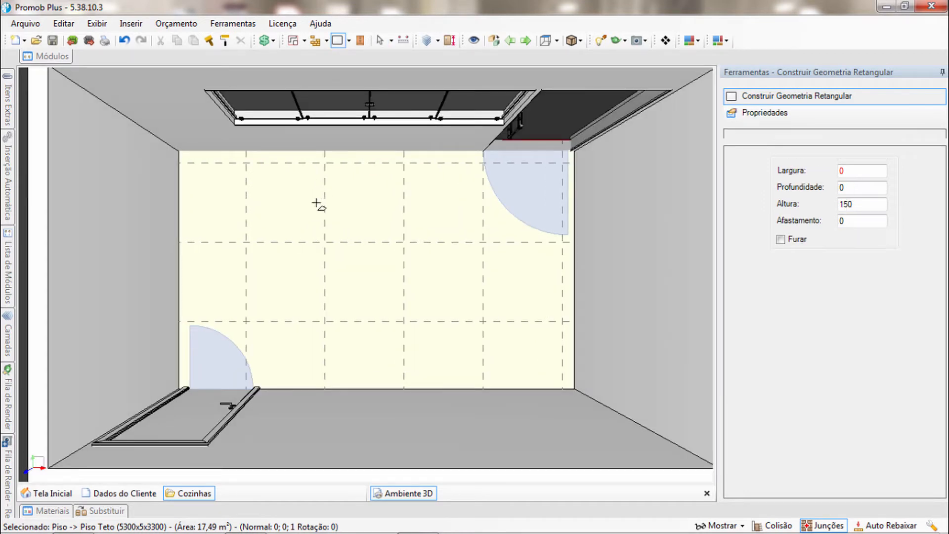
{"action": "middle_click_drag", "start_coordinate": [296, 222], "coordinate": [285, 228]}
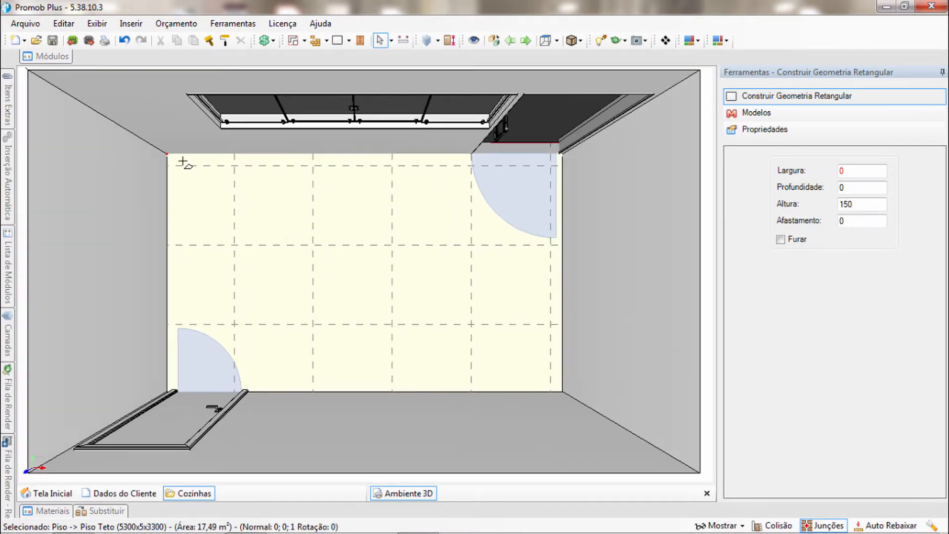
{"action": "left_click", "coordinate": [171, 157]}
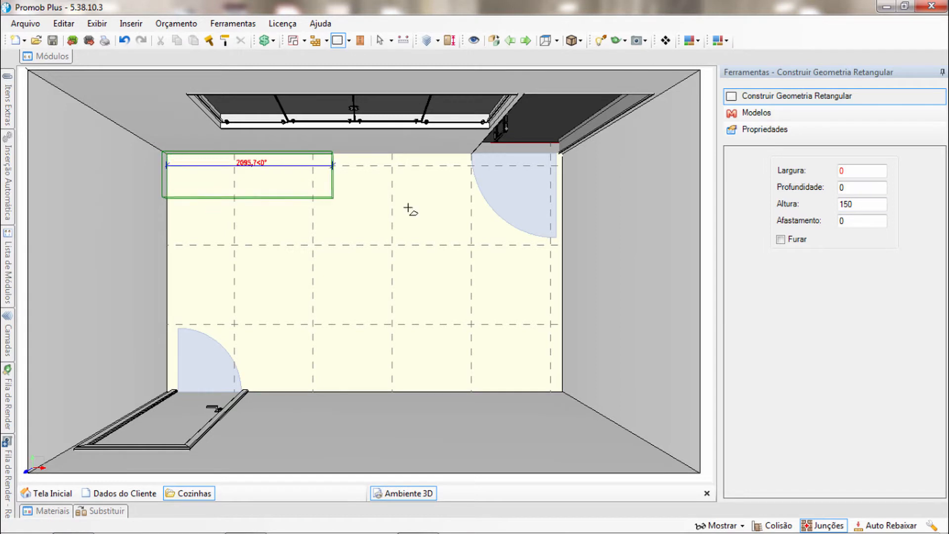
{"action": "middle_click_drag", "start_coordinate": [456, 219], "coordinate": [415, 238]}
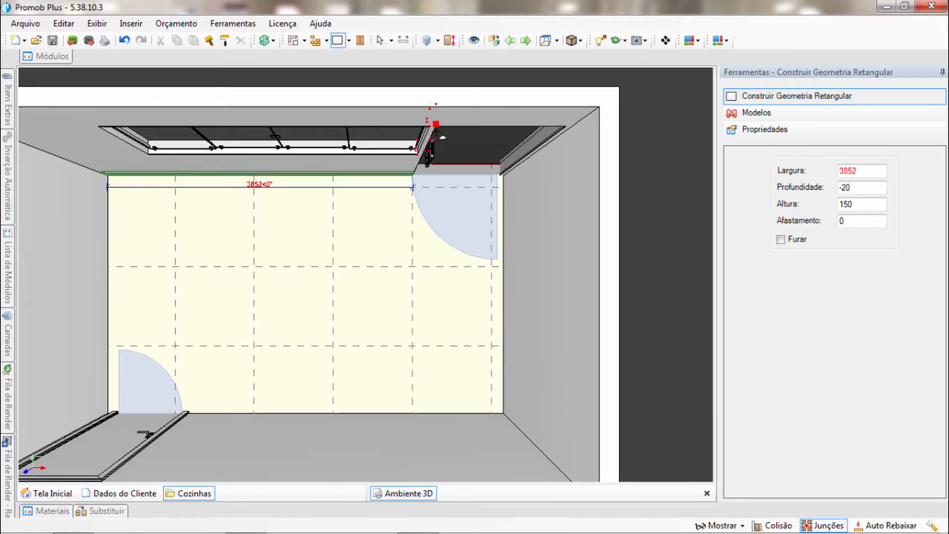
{"action": "left_click", "coordinate": [409, 238]}
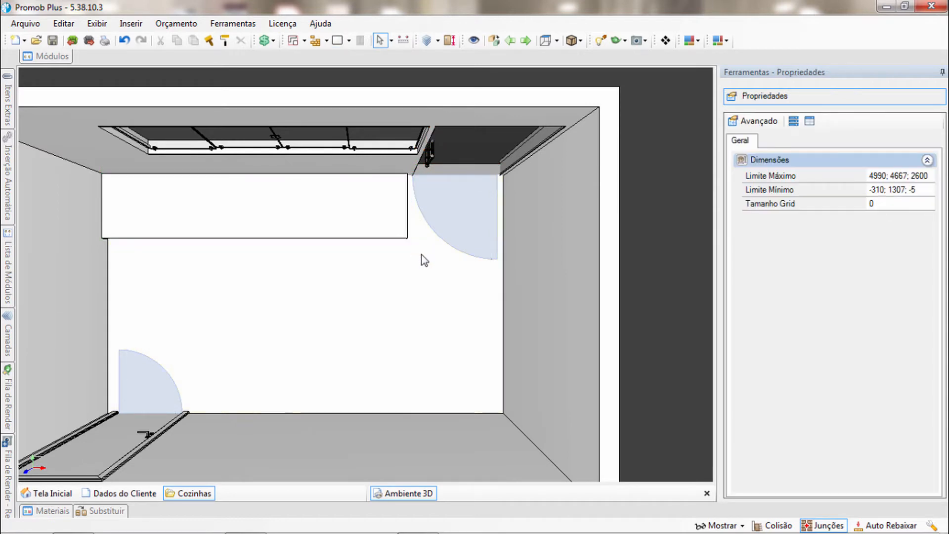
Compare the window's width with the rectangular block below it, and set the block's width to 3800 mm
{"action": "scroll", "coordinate": [398, 217], "scroll_direction": "down", "scroll_amount": 1}
{"action": "left_click", "coordinate": [398, 217]}
{"action": "middle_click_drag", "start_coordinate": [387, 208], "coordinate": [369, 184]}
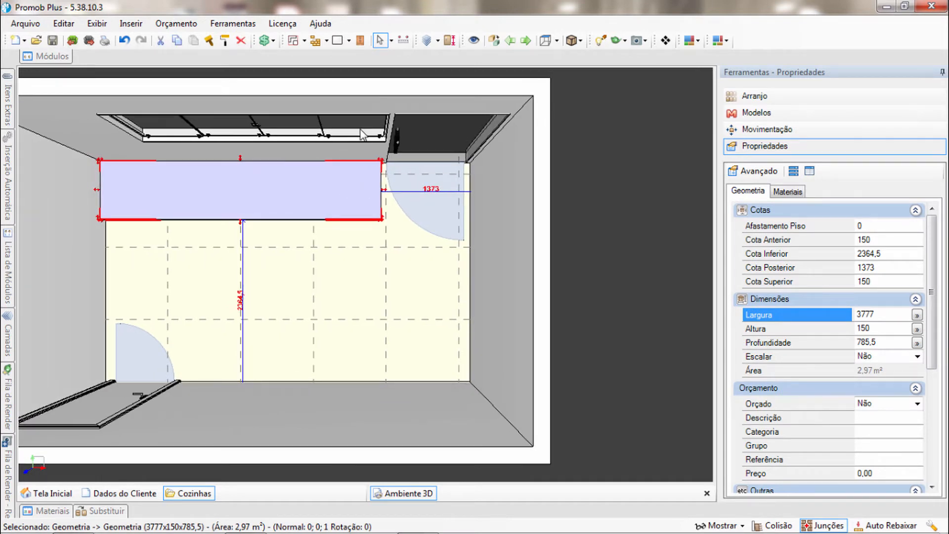
{"action": "left_click", "coordinate": [364, 134]}
{"action": "scroll", "coordinate": [360, 184], "scroll_direction": "up", "scroll_amount": 2}
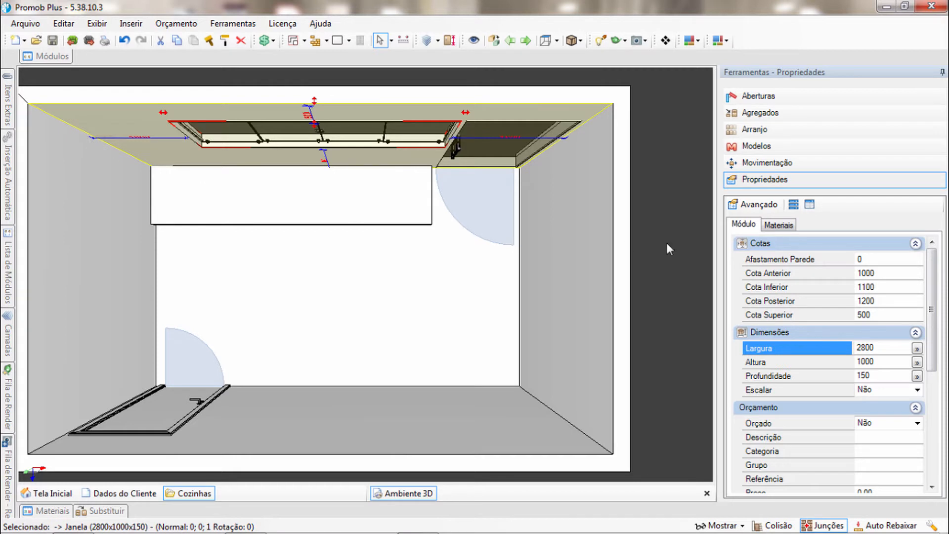
{"action": "left_click", "coordinate": [864, 348]}
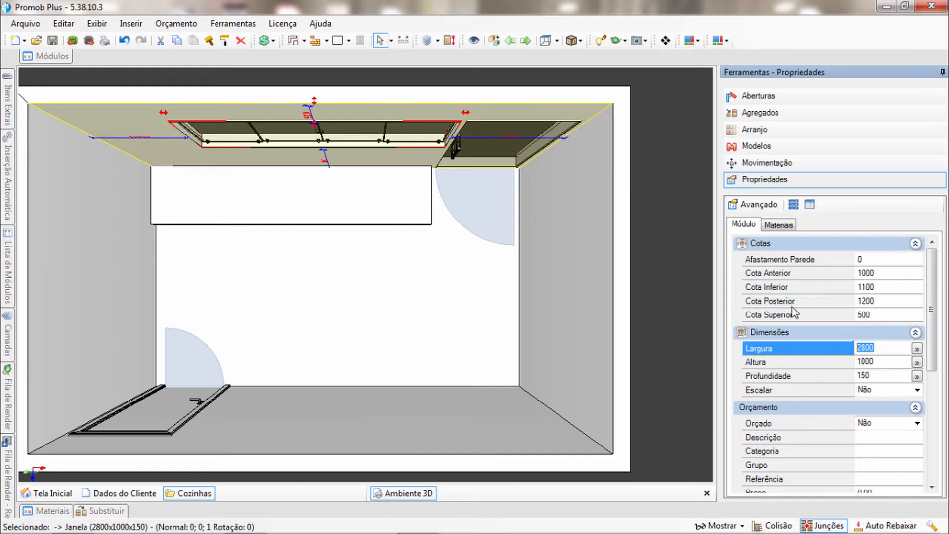
{"action": "left_click", "coordinate": [351, 206]}
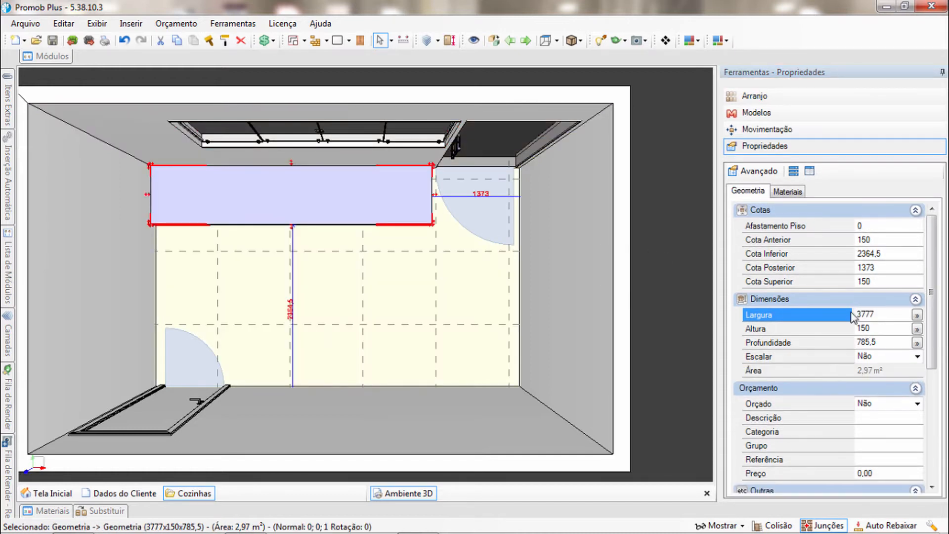
{"action": "left_click", "coordinate": [880, 312]}
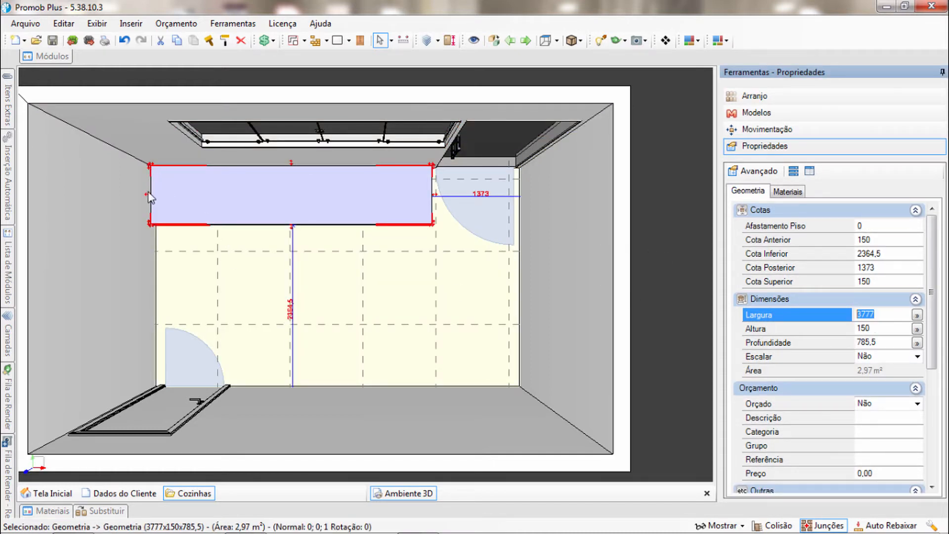
{"action": "type", "text": "3"}
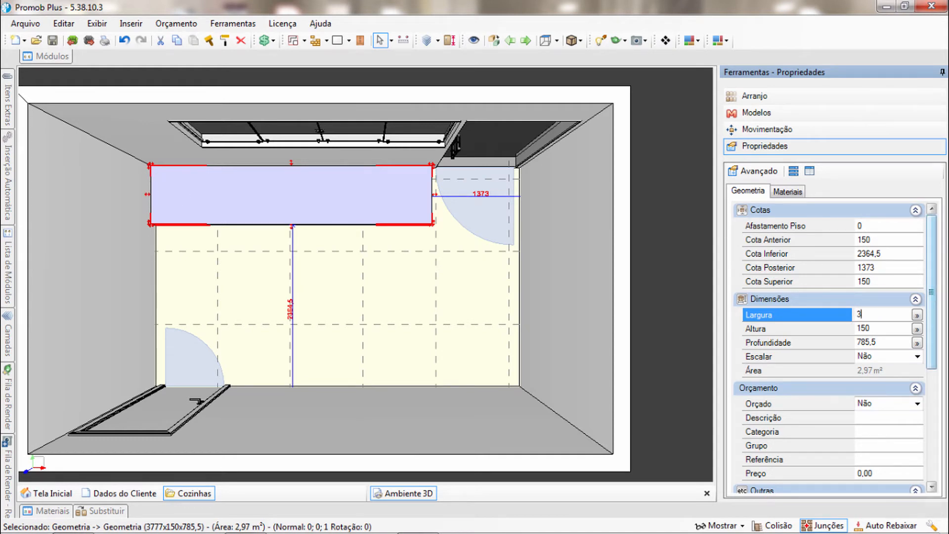
{"action": "type", "text": "800"}
{"action": "key", "text": "Return"}
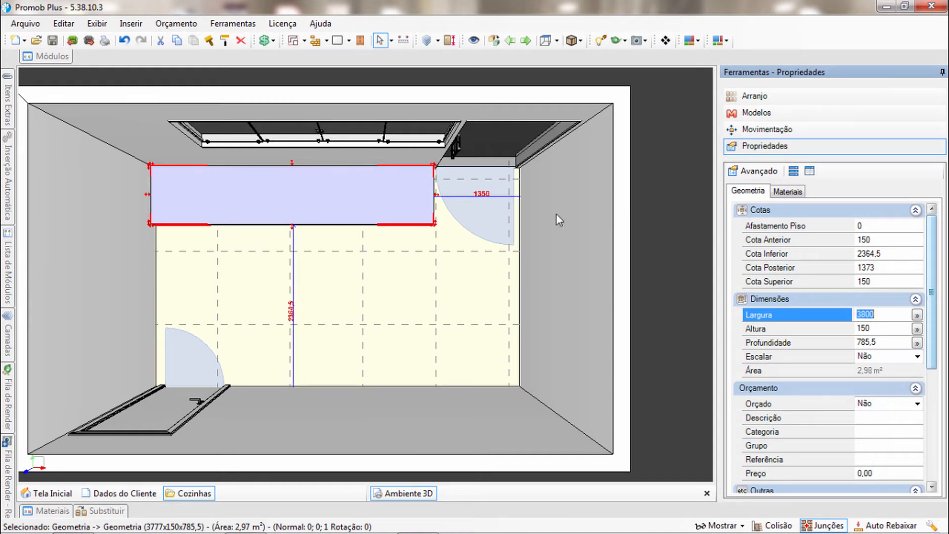
Set the block's depth to 660 mm and its height to 910 mm
{"action": "middle_click_drag", "start_coordinate": [367, 194], "coordinate": [435, 232]}
{"action": "left_click", "coordinate": [823, 340]}
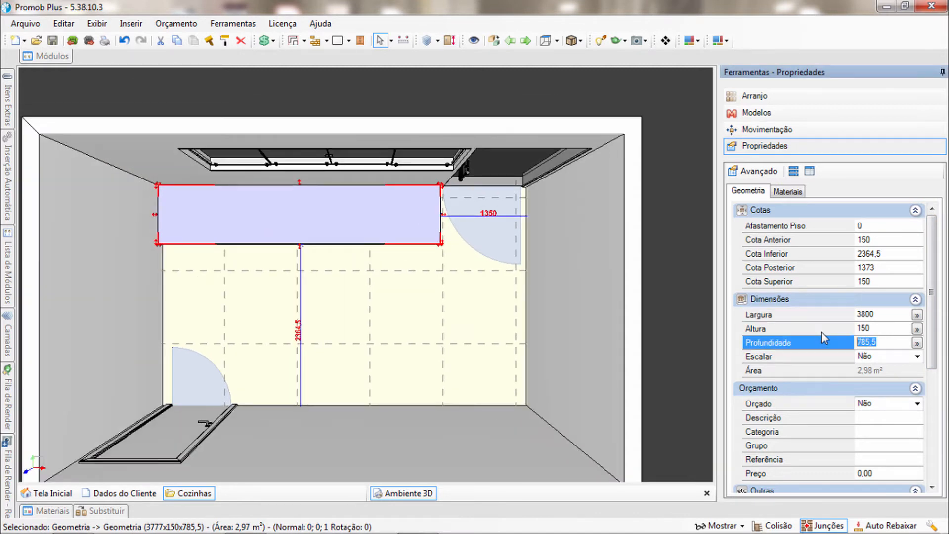
{"action": "type", "text": "660"}
{"action": "key", "text": "Return"}
{"action": "left_click", "coordinate": [822, 331]}
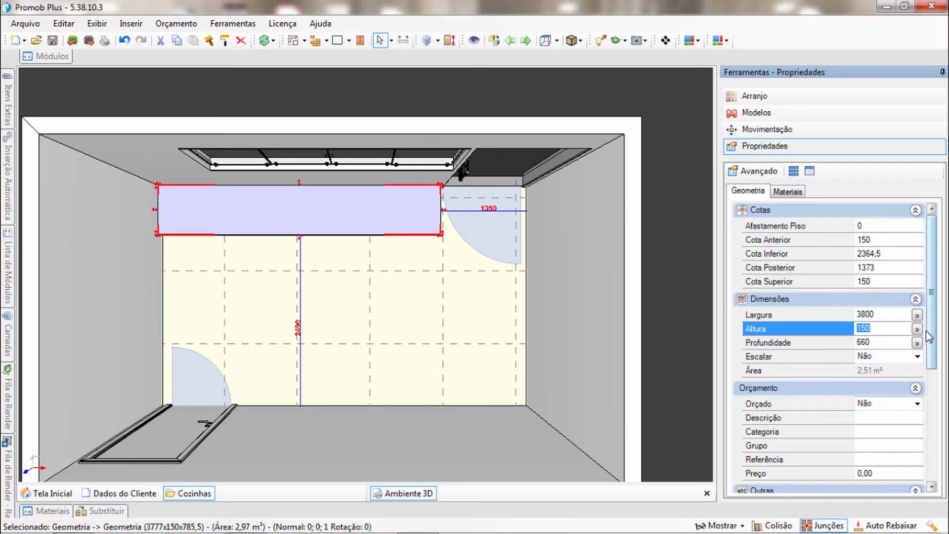
{"action": "type", "text": "9"}
{"action": "key", "text": "Return"}
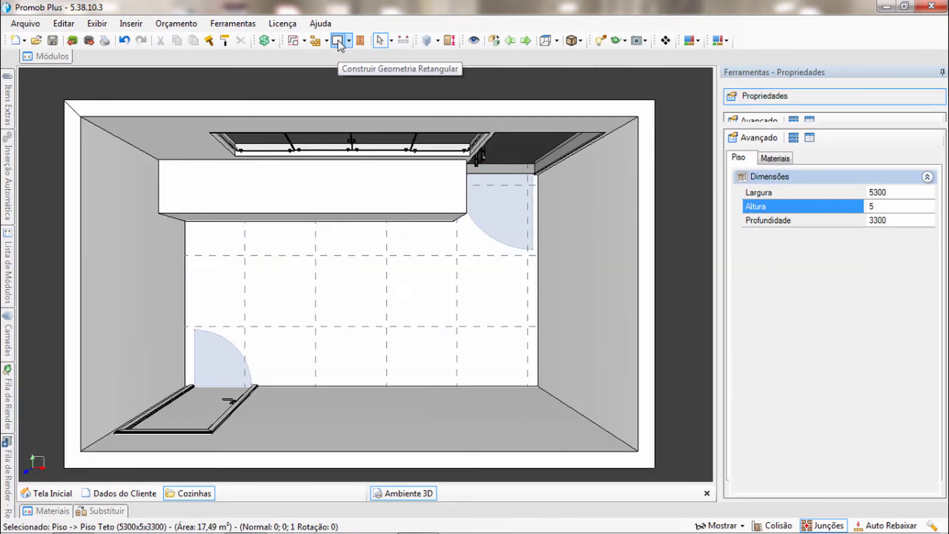
Draw a rectangular geometry about 753 by 2037 mm on the floor, from the room corner farthest from the window along the side wall
{"action": "left_click", "coordinate": [338, 41]}
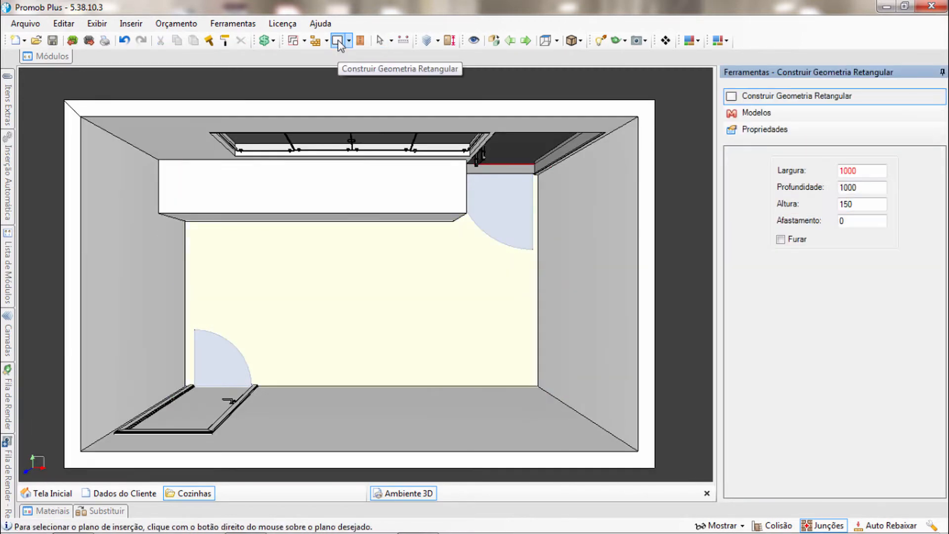
{"action": "right_click", "coordinate": [485, 310]}
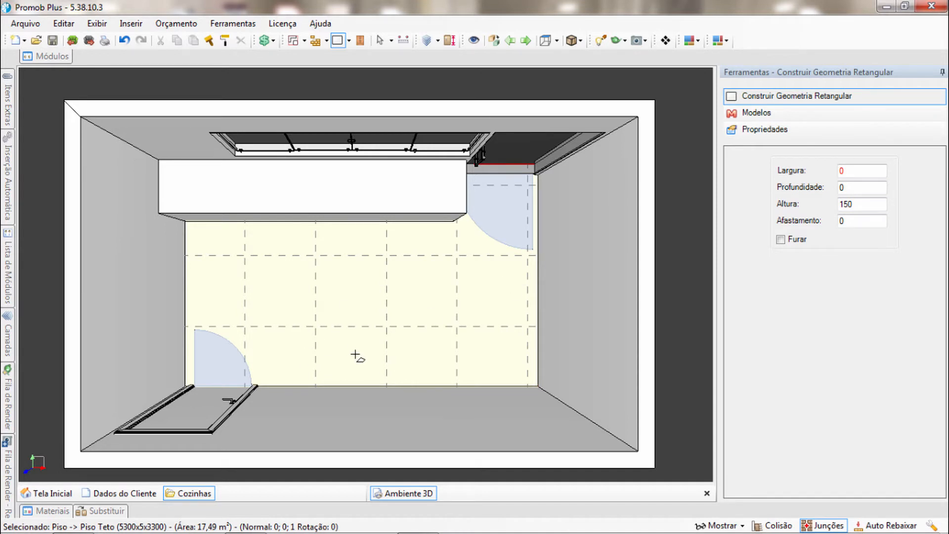
{"action": "left_click", "coordinate": [538, 385]}
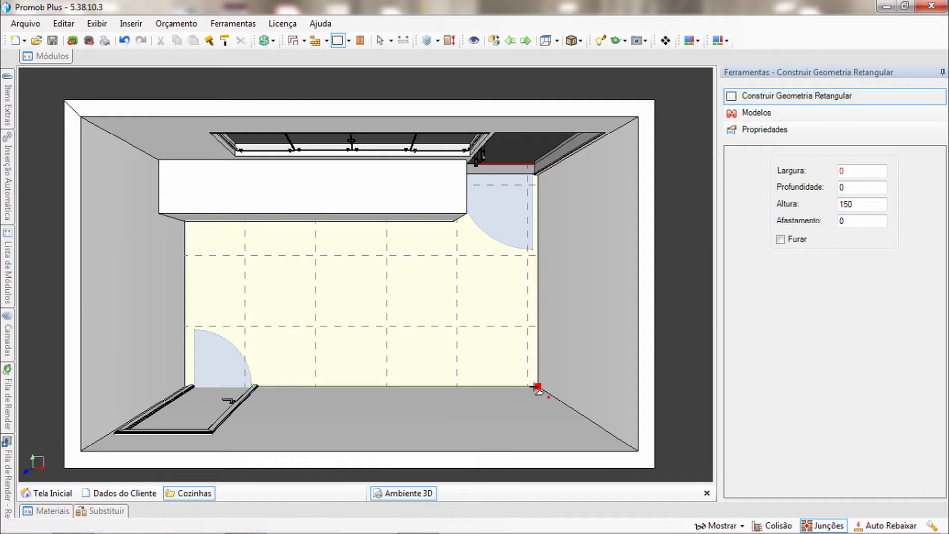
{"action": "left_click", "coordinate": [485, 242]}
{"action": "middle_click_drag", "start_coordinate": [454, 354], "coordinate": [435, 349]}
{"action": "left_click_drag", "start_coordinate": [882, 341], "coordinate": [855, 351]}
Set the new side-wall block's height to 2000 mm and its width to 660 mm
{"action": "left_click", "coordinate": [869, 325]}
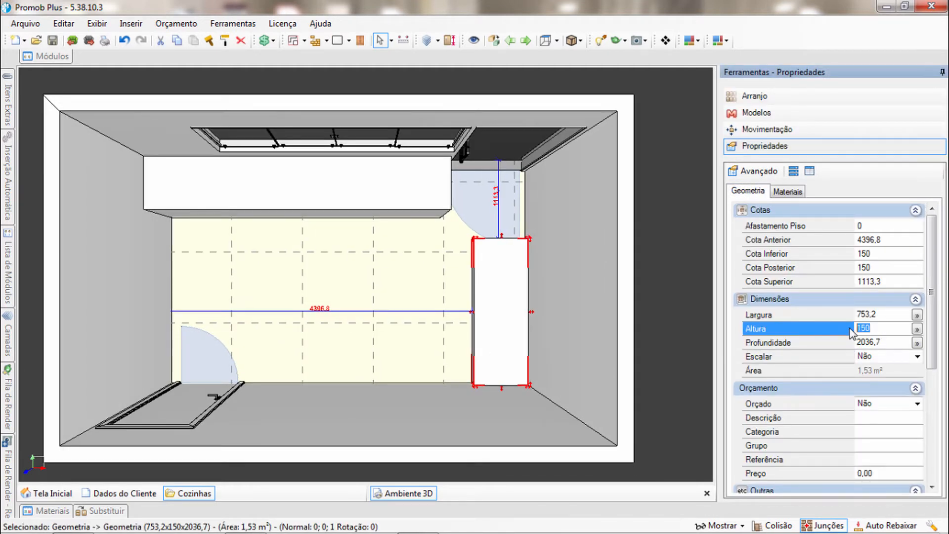
{"action": "type", "text": "2000"}
{"action": "key", "text": "Return"}
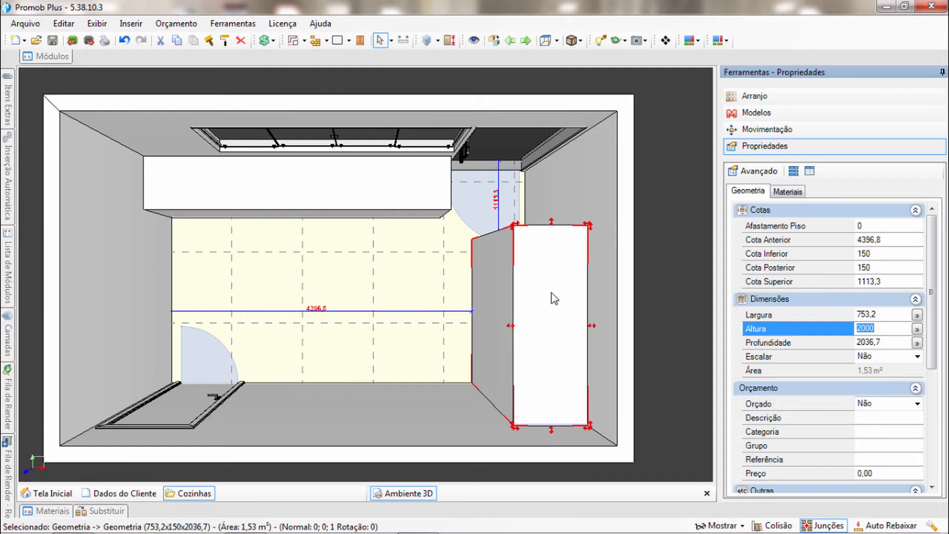
{"action": "left_click", "coordinate": [887, 315]}
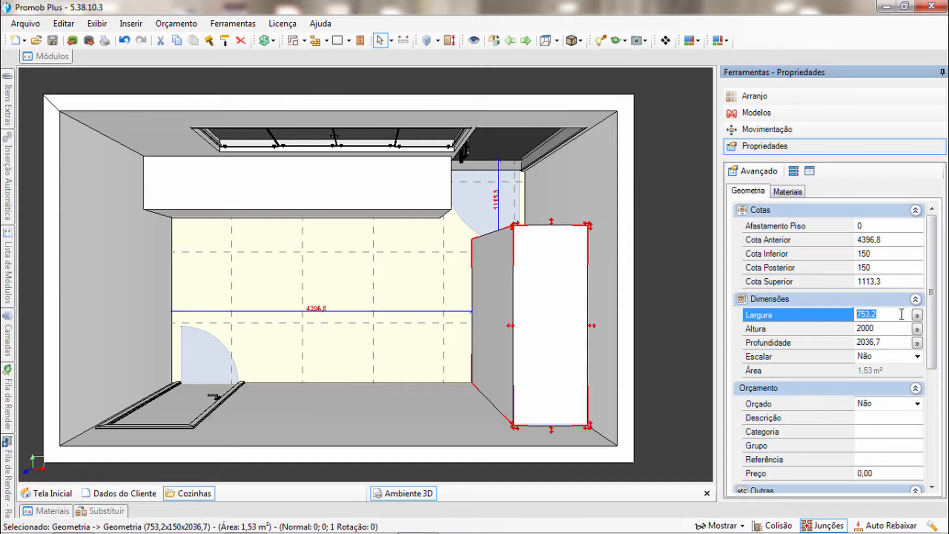
{"action": "type", "text": "660"}
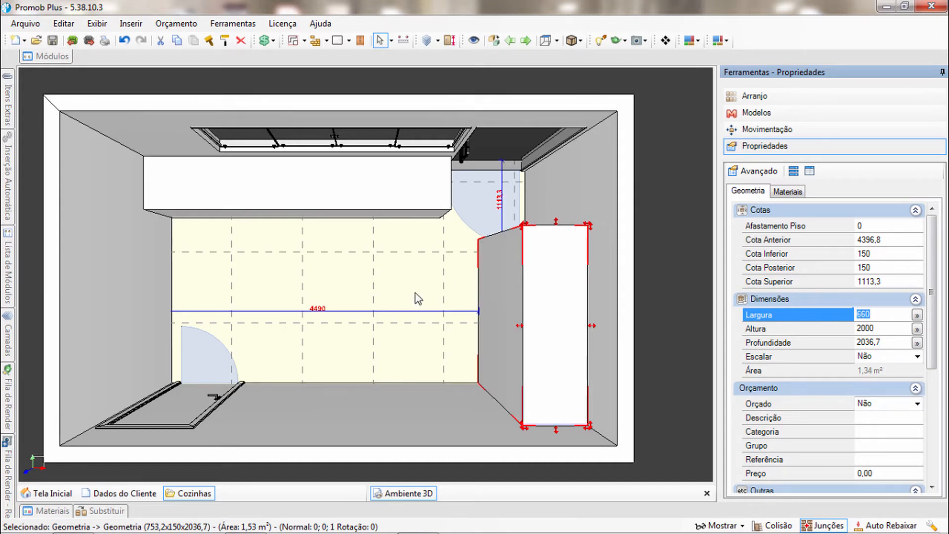
Measure the distance between the facing corners of the window-wall block and the tall side-wall block
{"action": "middle_click_drag", "start_coordinate": [417, 254], "coordinate": [403, 245]}
{"action": "scroll", "coordinate": [461, 285], "scroll_direction": "up", "scroll_amount": 2}
{"action": "scroll", "coordinate": [462, 286], "scroll_direction": "down", "scroll_amount": 1}
{"action": "left_click", "coordinate": [461, 286]}
{"action": "middle_click_drag", "start_coordinate": [436, 280], "coordinate": [440, 281]}
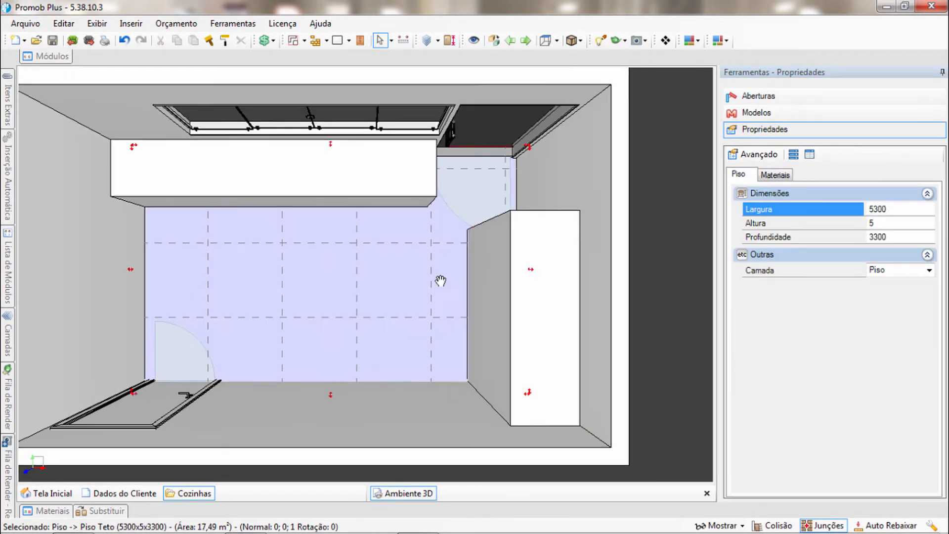
{"action": "scroll", "coordinate": [464, 309], "scroll_direction": "up", "scroll_amount": 2}
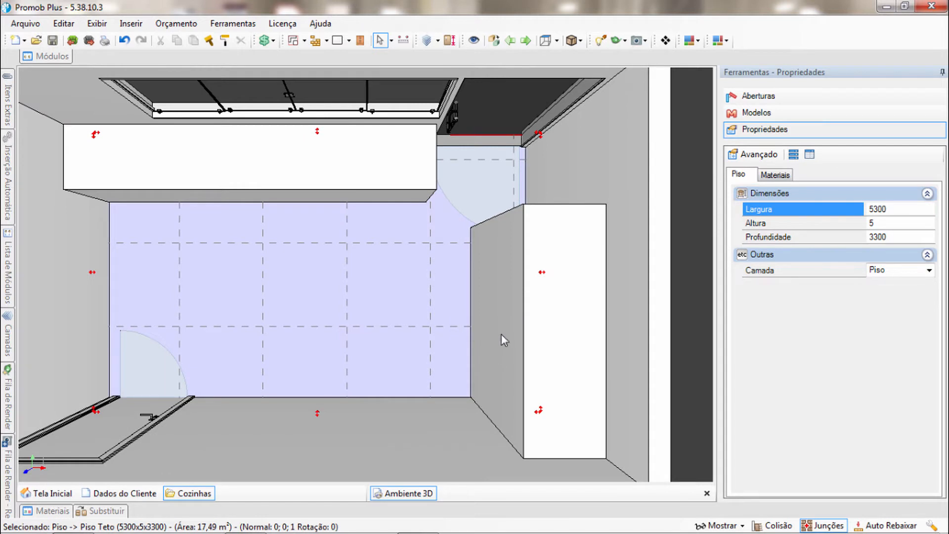
{"action": "middle_click_drag", "start_coordinate": [482, 266], "coordinate": [465, 290]}
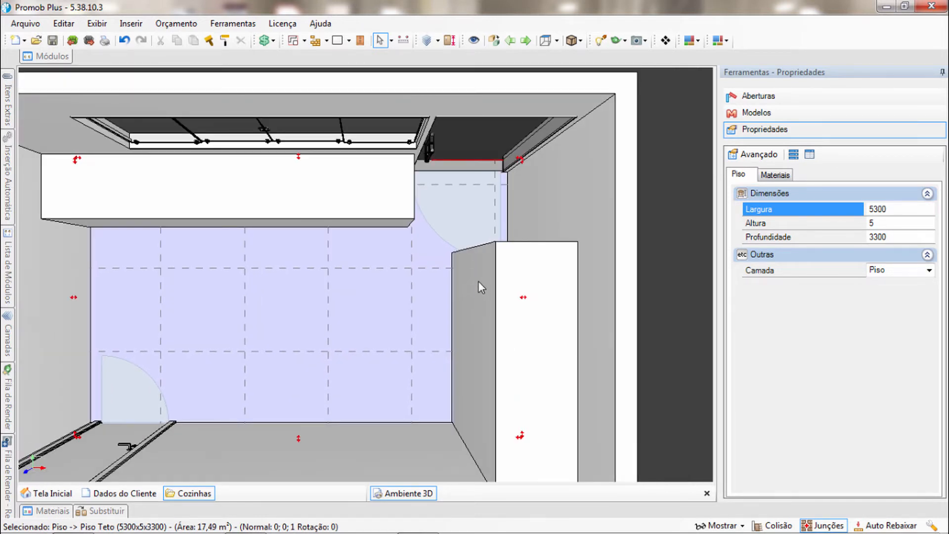
{"action": "left_click", "coordinate": [403, 41]}
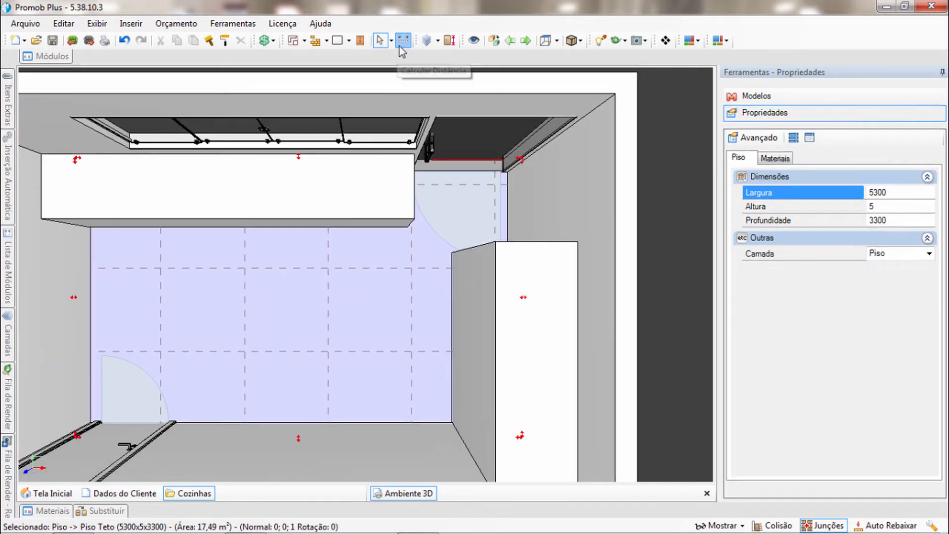
{"action": "middle_click_drag", "start_coordinate": [424, 249], "coordinate": [379, 233]}
{"action": "scroll", "coordinate": [379, 234], "scroll_direction": "up", "scroll_amount": 2}
{"action": "left_click", "coordinate": [356, 214]}
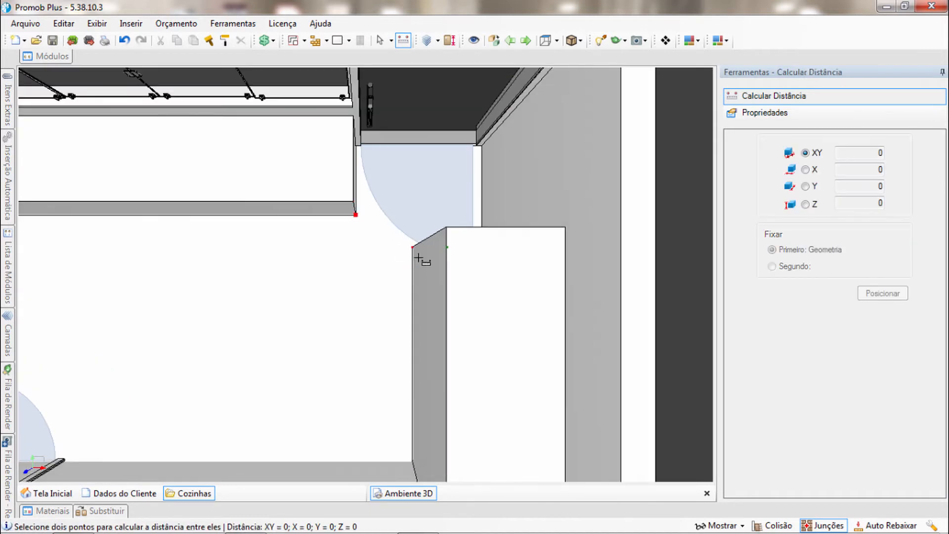
{"action": "left_click", "coordinate": [413, 246]}
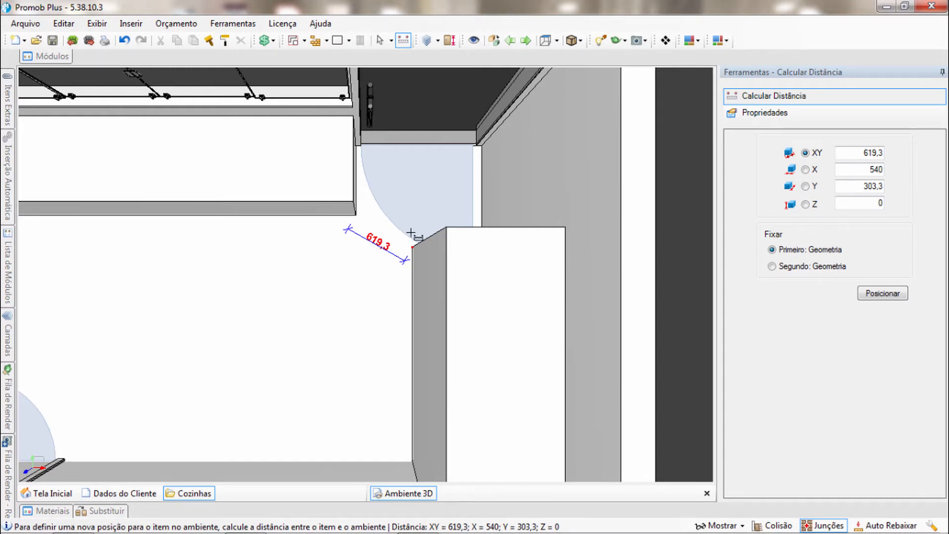
{"action": "scroll", "coordinate": [447, 210], "scroll_direction": "down", "scroll_amount": 2}
{"action": "scroll", "coordinate": [446, 237], "scroll_direction": "down", "scroll_amount": 2}
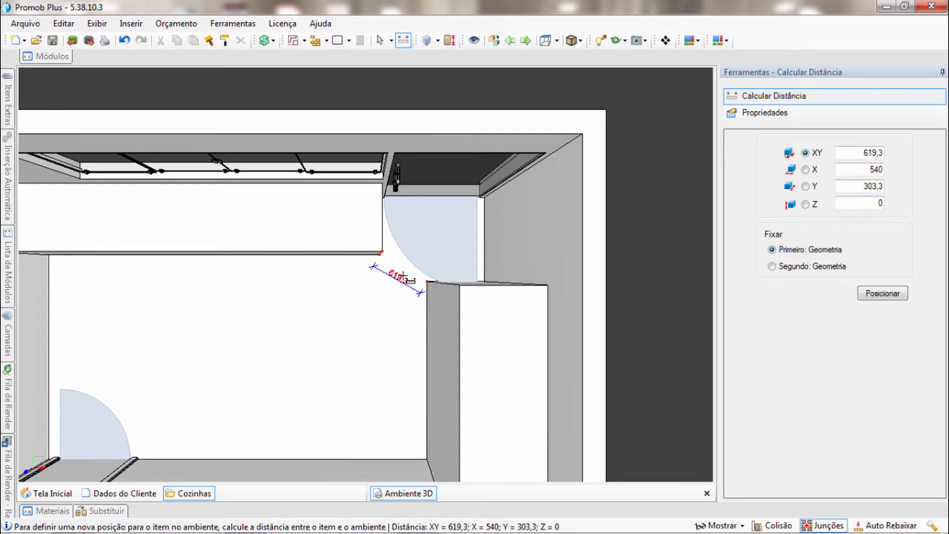
{"action": "middle_click_drag", "start_coordinate": [446, 301], "coordinate": [451, 286]}
{"action": "key", "text": "Escape"}
Select the tall block, switch to the calculator, and add 710 + 50 + 50 + 40, plus 720 and 30
{"action": "scroll", "coordinate": [485, 239], "scroll_direction": "down", "scroll_amount": 1}
{"action": "middle_click_drag", "start_coordinate": [484, 239], "coordinate": [501, 200]}
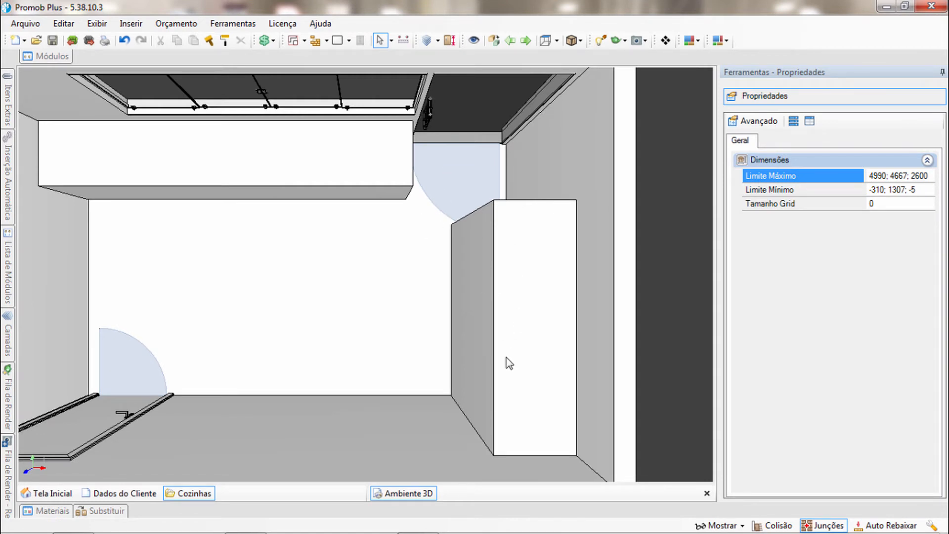
{"action": "scroll", "coordinate": [514, 311], "scroll_direction": "down", "scroll_amount": 2}
{"action": "left_click", "coordinate": [533, 292]}
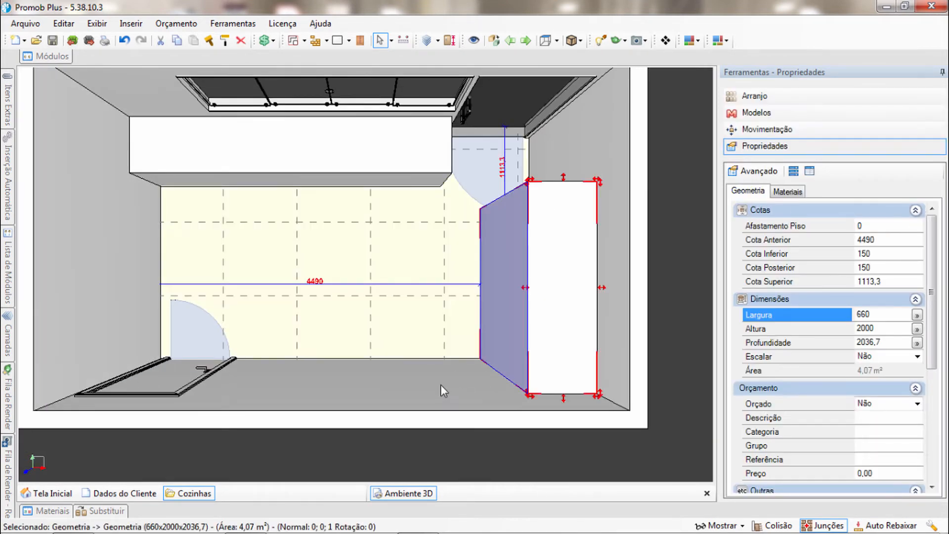
{"action": "left_click", "coordinate": [430, 392]}
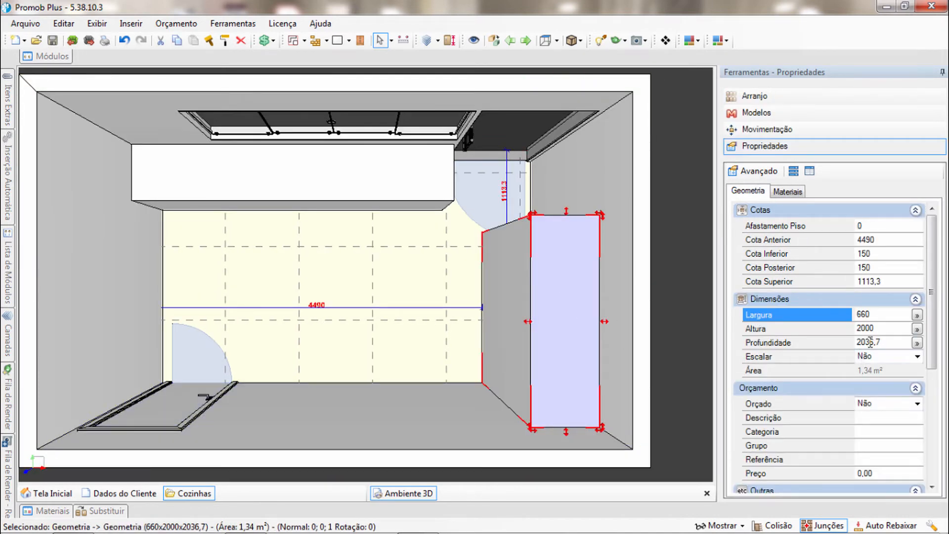
{"action": "key", "text": "XF86Calculator"}
{"action": "left_click_drag", "start_coordinate": [164, 136], "coordinate": [206, 132]}
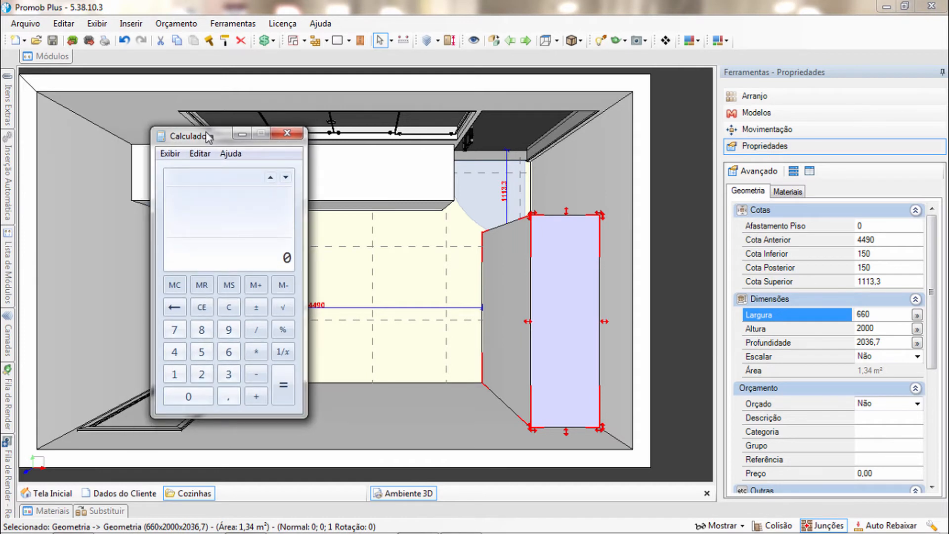
{"action": "type", "text": "70"}
{"action": "type", "text": "10"}
{"action": "type", "text": "50+50+"}
{"action": "type", "text": "40"}
{"action": "key", "text": "Return"}
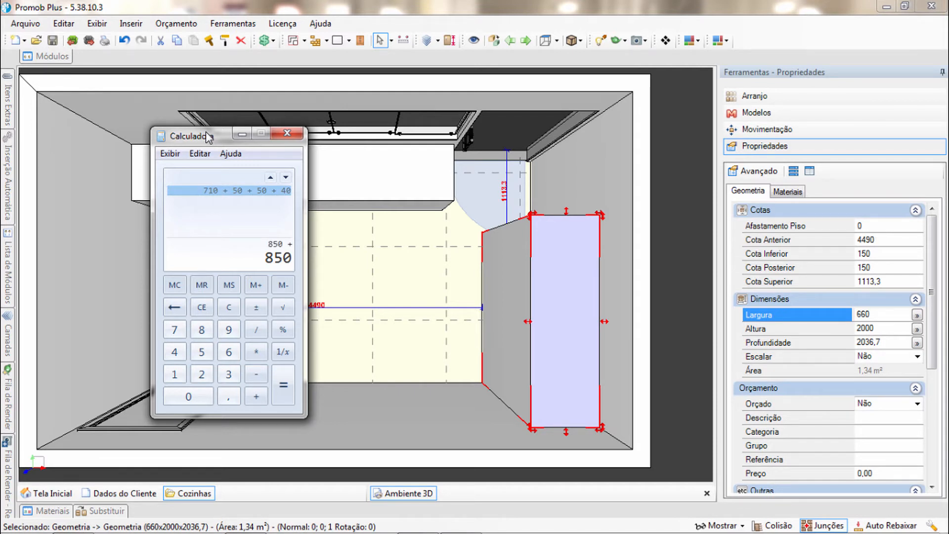
{"action": "type", "text": "720 + "}
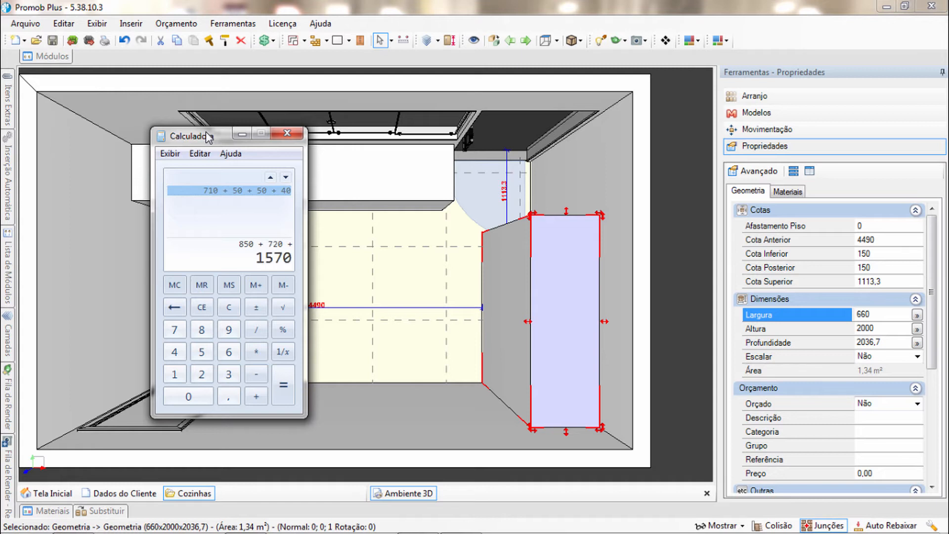
{"action": "type", "text": "30"}
{"action": "key", "text": "Return"}
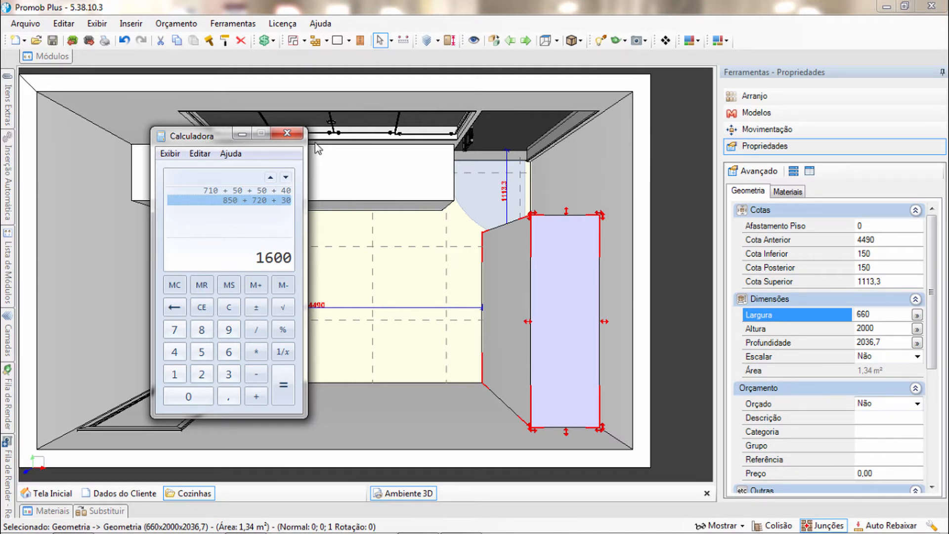
Close the calculator and set the tall block's depth to 1600 mm
{"action": "left_click", "coordinate": [290, 137]}
{"action": "left_click", "coordinate": [798, 342]}
{"action": "type", "text": "1"}
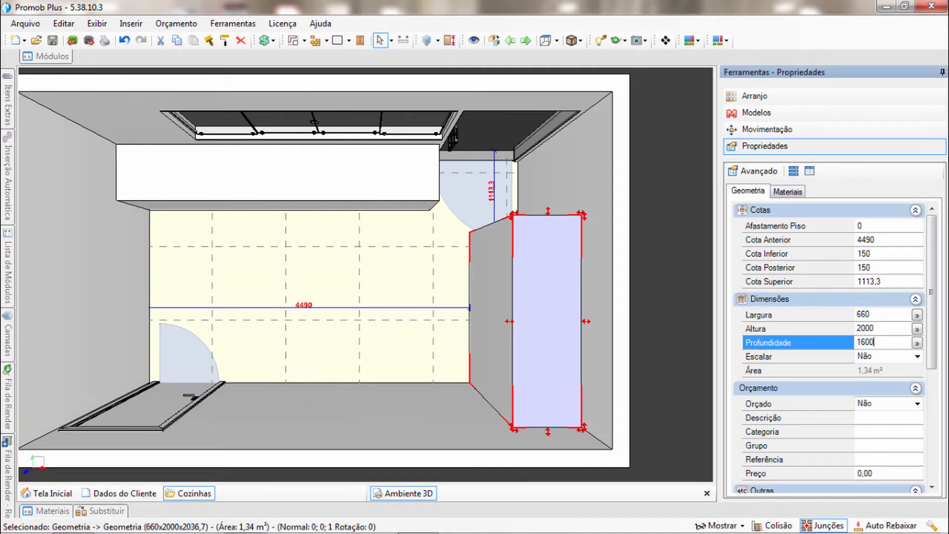
{"action": "type", "text": "600"}
{"action": "key", "text": "Return"}
Measure the passage again between the window-wall block's corner and the shortened tall block's nearest corner
{"action": "left_click", "coordinate": [390, 254]}
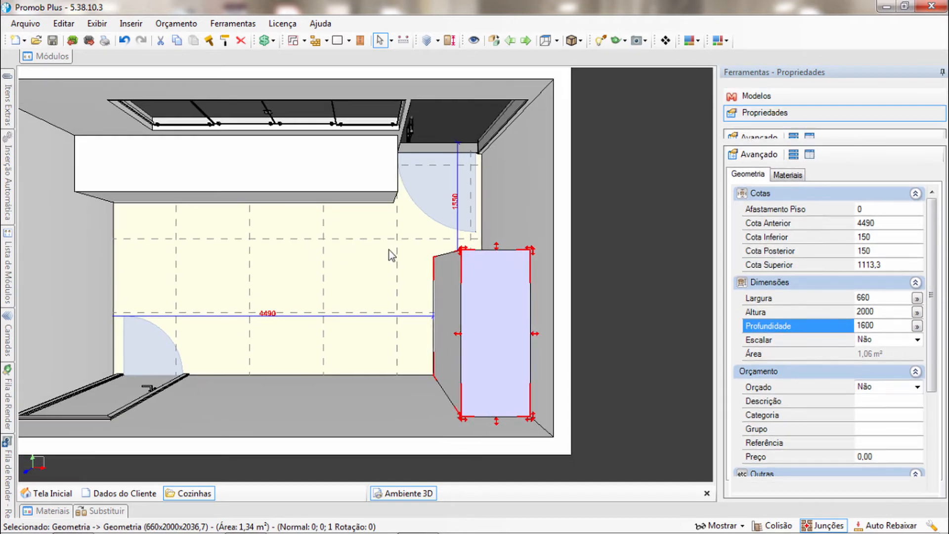
{"action": "scroll", "coordinate": [422, 245], "scroll_direction": "up", "scroll_amount": 3}
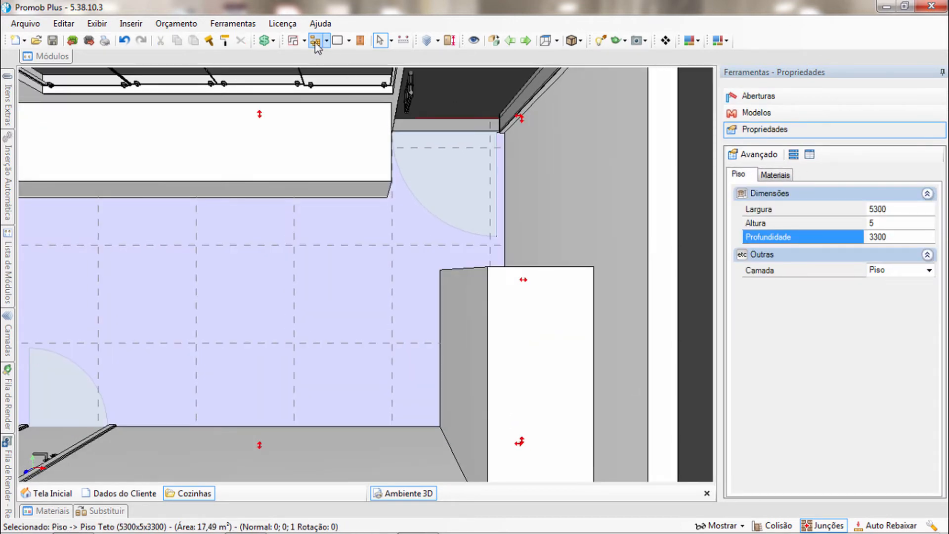
{"action": "left_click", "coordinate": [403, 40]}
{"action": "left_click", "coordinate": [389, 197]}
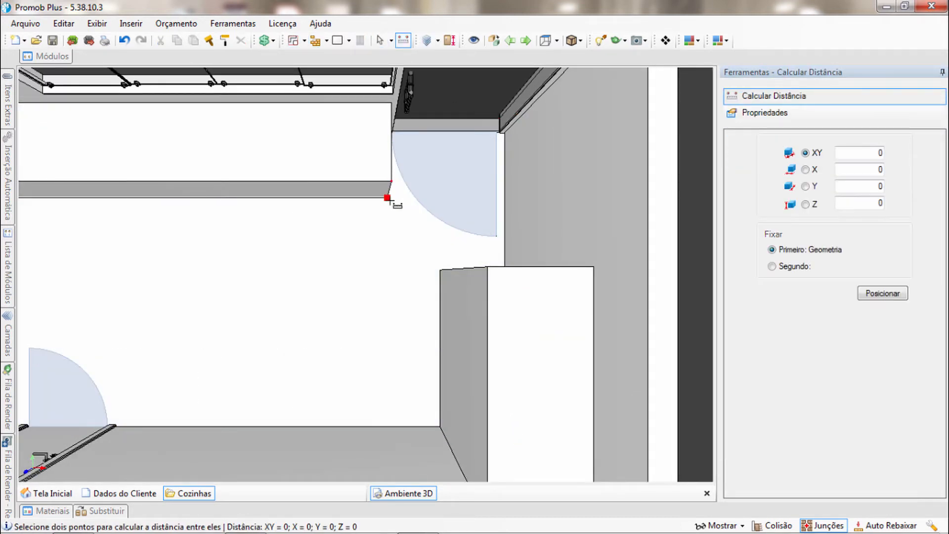
{"action": "left_click", "coordinate": [440, 270]}
{"action": "scroll", "coordinate": [397, 257], "scroll_direction": "down", "scroll_amount": 1}
{"action": "scroll", "coordinate": [395, 257], "scroll_direction": "up", "scroll_amount": 3}
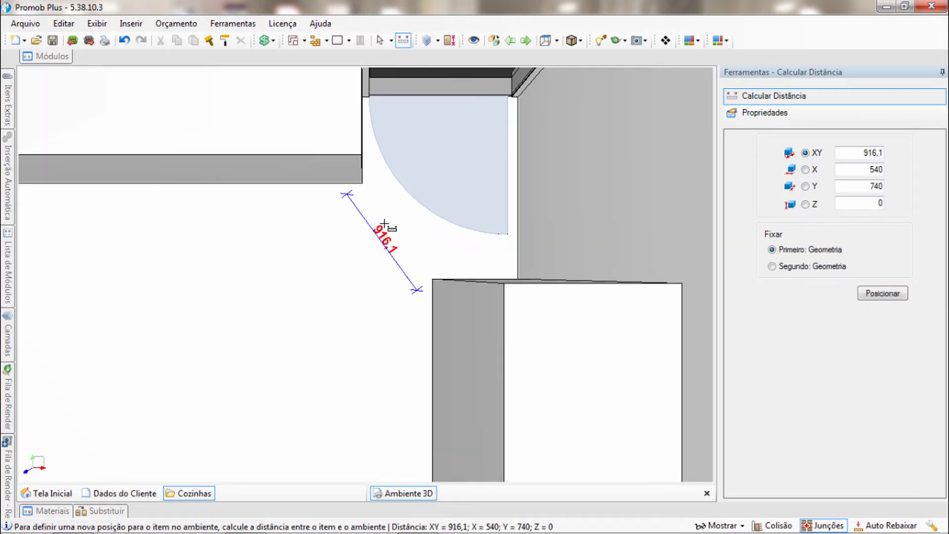
{"action": "scroll", "coordinate": [406, 256], "scroll_direction": "down", "scroll_amount": 3}
{"action": "scroll", "coordinate": [406, 257], "scroll_direction": "down", "scroll_amount": 3}
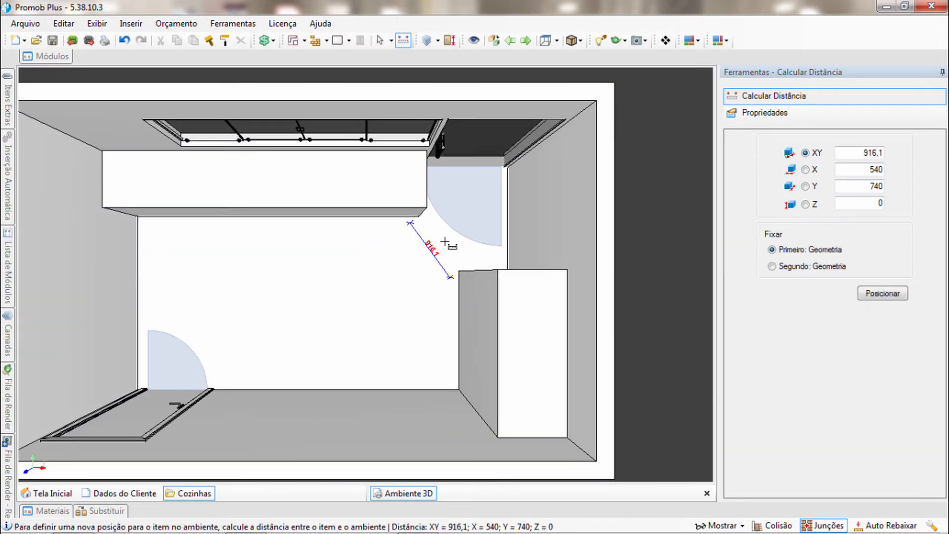
{"action": "scroll", "coordinate": [413, 275], "scroll_direction": "down", "scroll_amount": 1}
{"action": "key", "text": "Escape"}
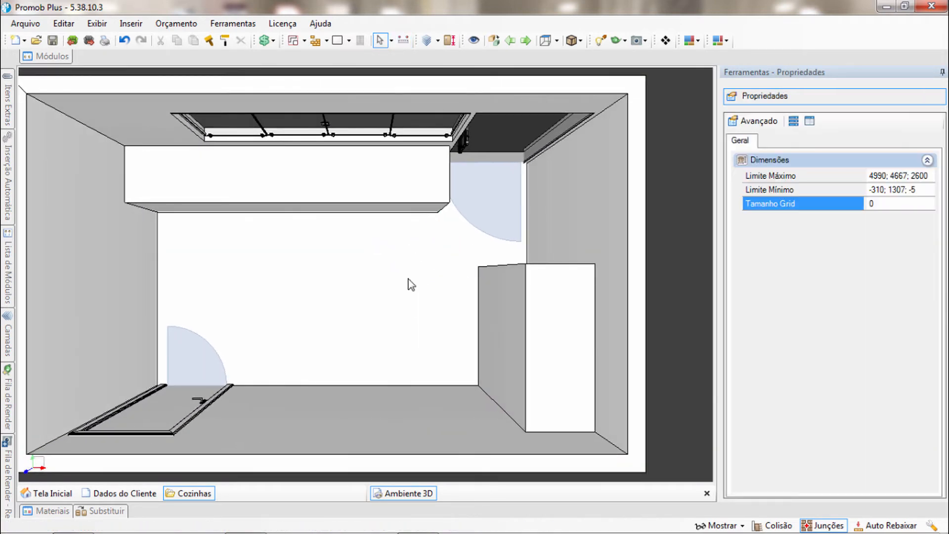
Draw a rectangular block about 1048 by 1422 mm and 150 mm high on the floor, starting at the single door's frame corner
{"action": "scroll", "coordinate": [423, 279], "scroll_direction": "down", "scroll_amount": 1}
{"action": "middle_click_drag", "start_coordinate": [276, 199], "coordinate": [296, 200]}
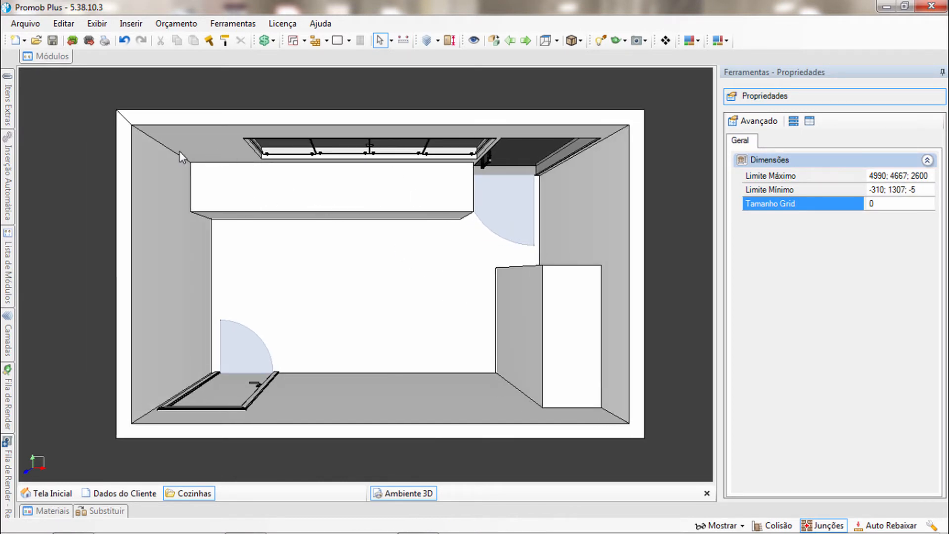
{"action": "scroll", "coordinate": [445, 325], "scroll_direction": "up", "scroll_amount": 3}
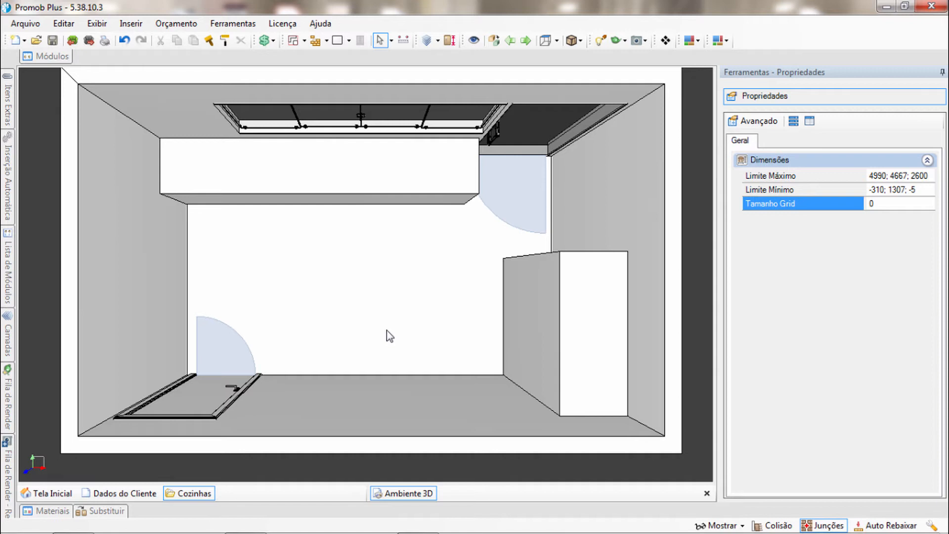
{"action": "left_click", "coordinate": [337, 40]}
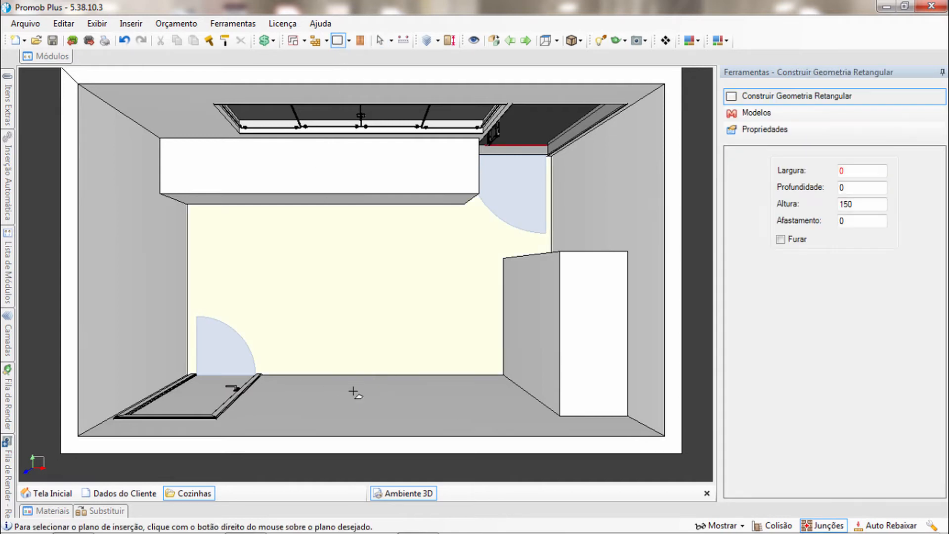
{"action": "right_click", "coordinate": [348, 368]}
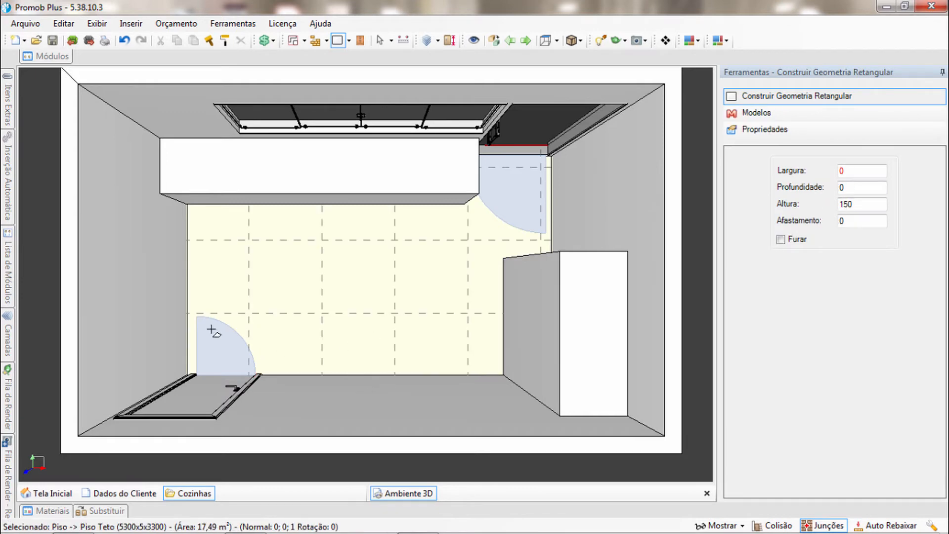
{"action": "scroll", "coordinate": [308, 340], "scroll_direction": "up", "scroll_amount": 2}
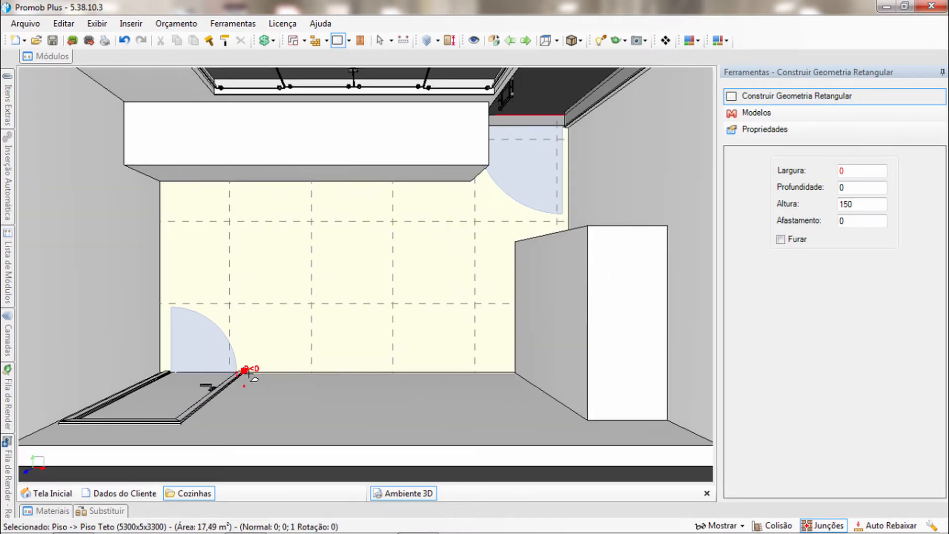
{"action": "scroll", "coordinate": [244, 371], "scroll_direction": "up", "scroll_amount": 2}
{"action": "scroll", "coordinate": [290, 348], "scroll_direction": "up", "scroll_amount": 1}
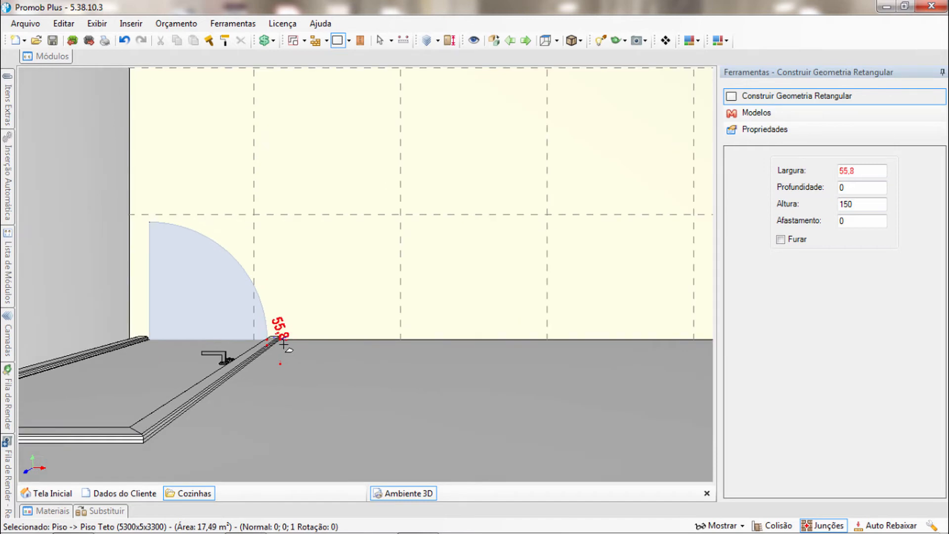
{"action": "left_click", "coordinate": [282, 340]}
{"action": "scroll", "coordinate": [394, 333], "scroll_direction": "down", "scroll_amount": 5}
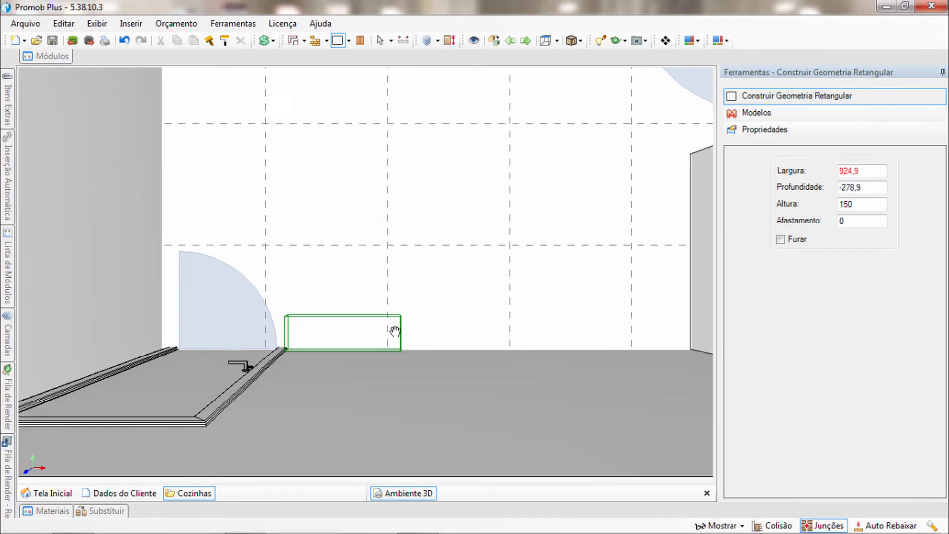
{"action": "left_click", "coordinate": [384, 241]}
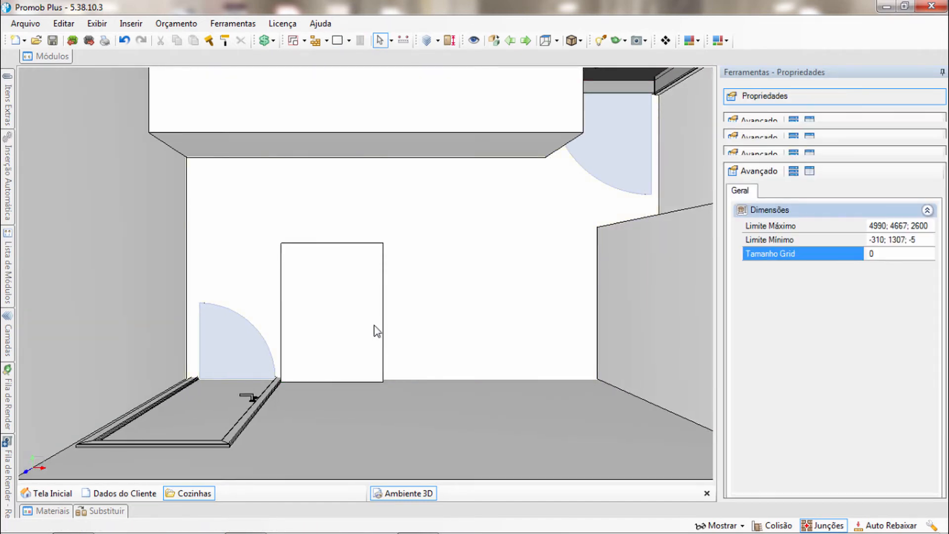
Set the new low block's depth to 1300 mm and its width to 900 mm
{"action": "left_click", "coordinate": [375, 327]}
{"action": "scroll", "coordinate": [399, 381], "scroll_direction": "down", "scroll_amount": 4}
{"action": "middle_click_drag", "start_coordinate": [399, 381], "coordinate": [367, 370]}
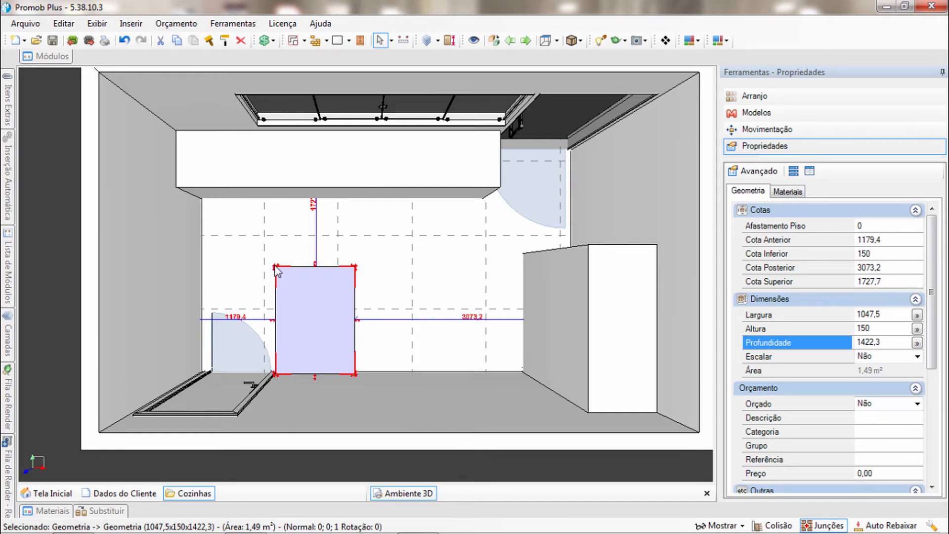
{"action": "left_click", "coordinate": [883, 342]}
{"action": "type", "text": "13"}
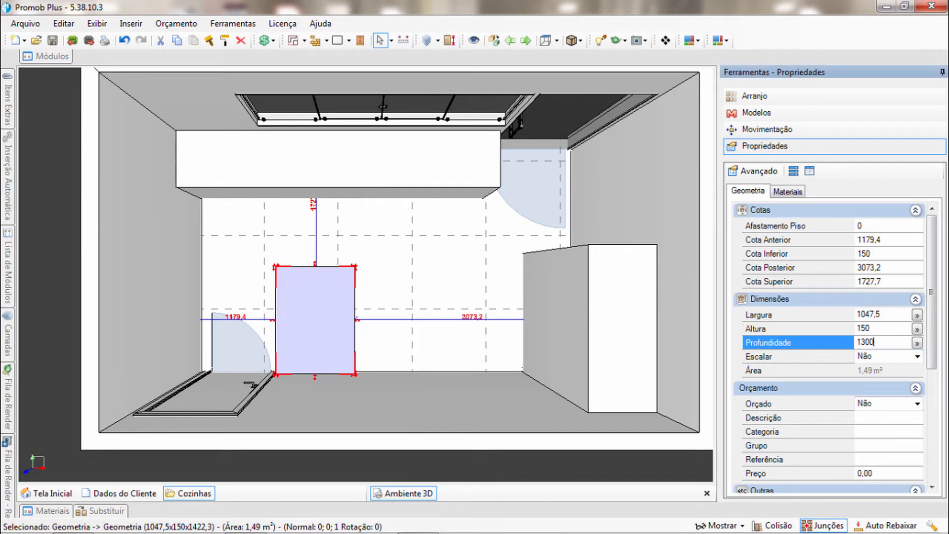
{"action": "type", "text": "00"}
{"action": "key", "text": "Return"}
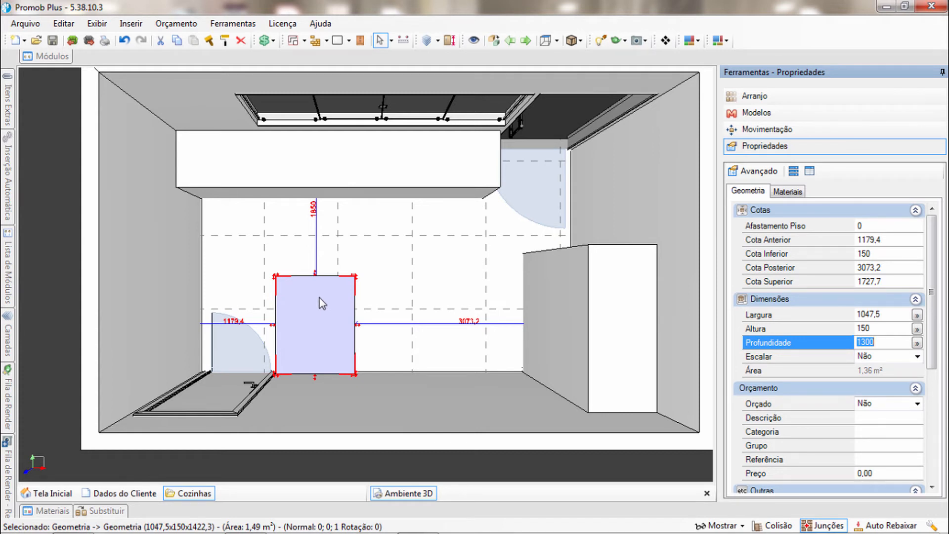
{"action": "left_click", "coordinate": [845, 317]}
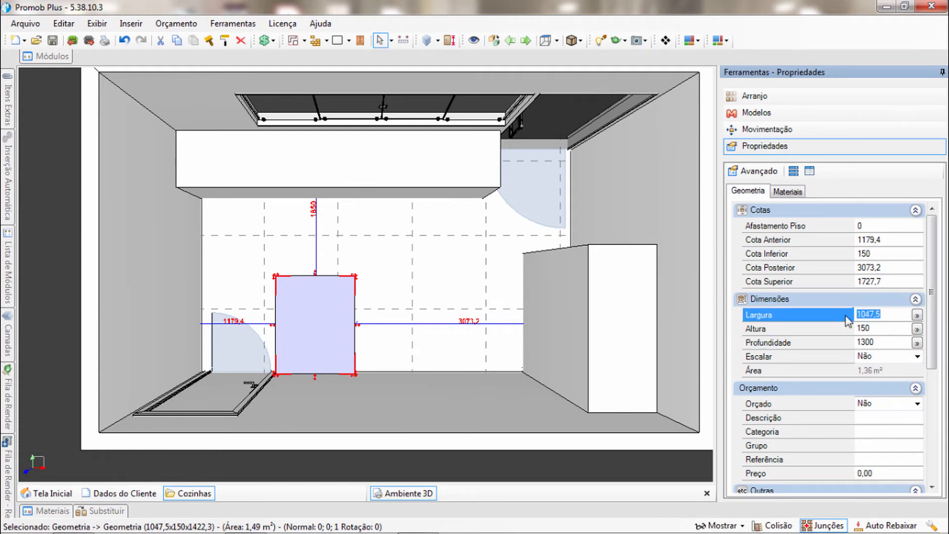
{"action": "type", "text": "900"}
{"action": "key", "text": "Return"}
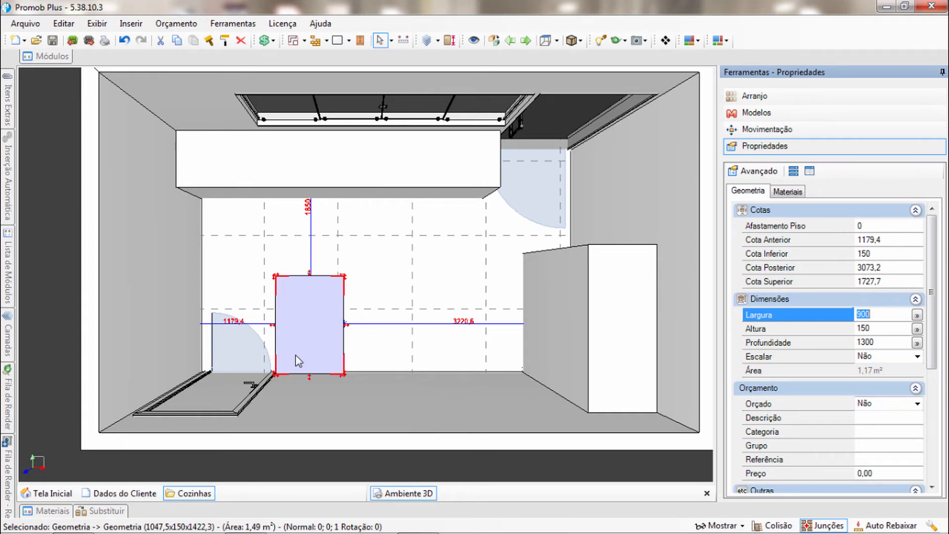
Move the low block 500 mm away from the single door along the wall, in 100 mm increments
{"action": "left_click", "coordinate": [817, 129]}
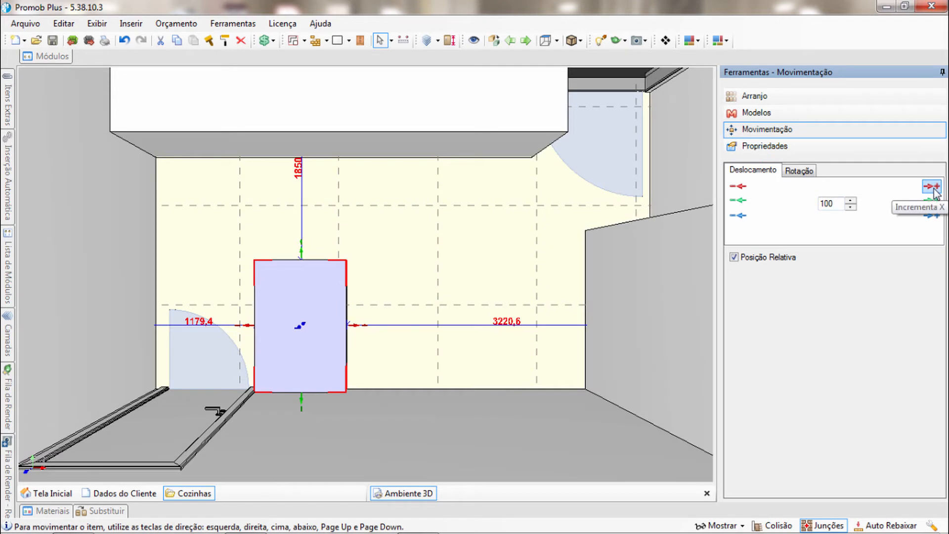
{"action": "left_click", "coordinate": [932, 186]}
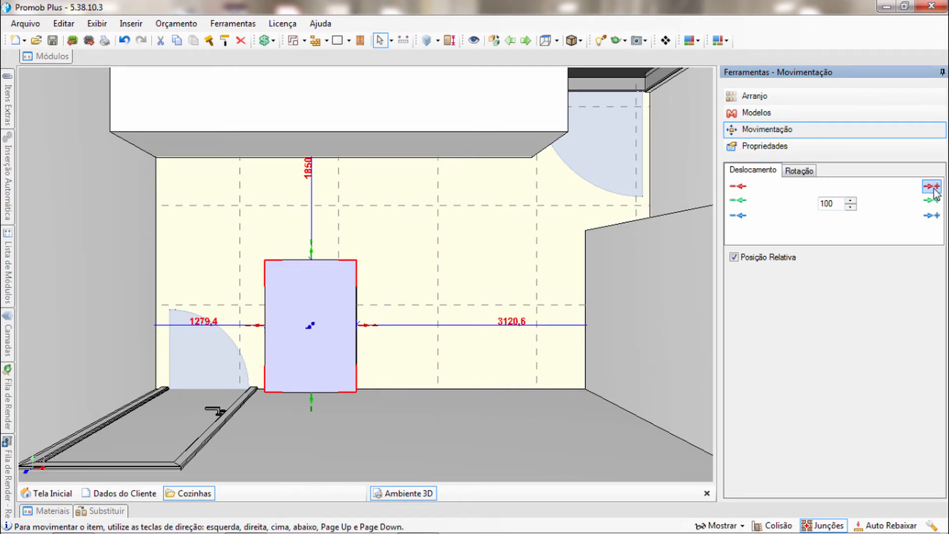
{"action": "left_click", "coordinate": [932, 187]}
{"action": "left_click", "coordinate": [932, 187]}
{"action": "left_click", "coordinate": [932, 187]}
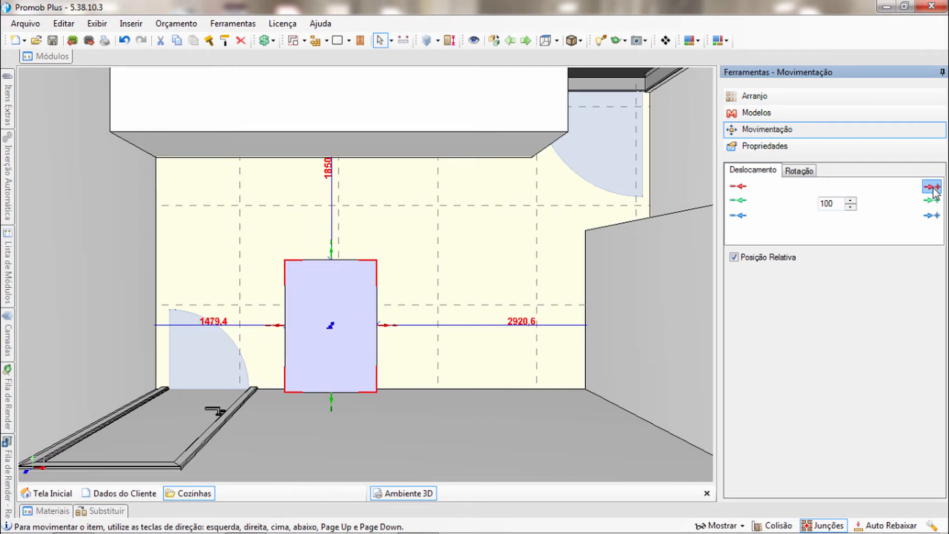
{"action": "left_click", "coordinate": [932, 187]}
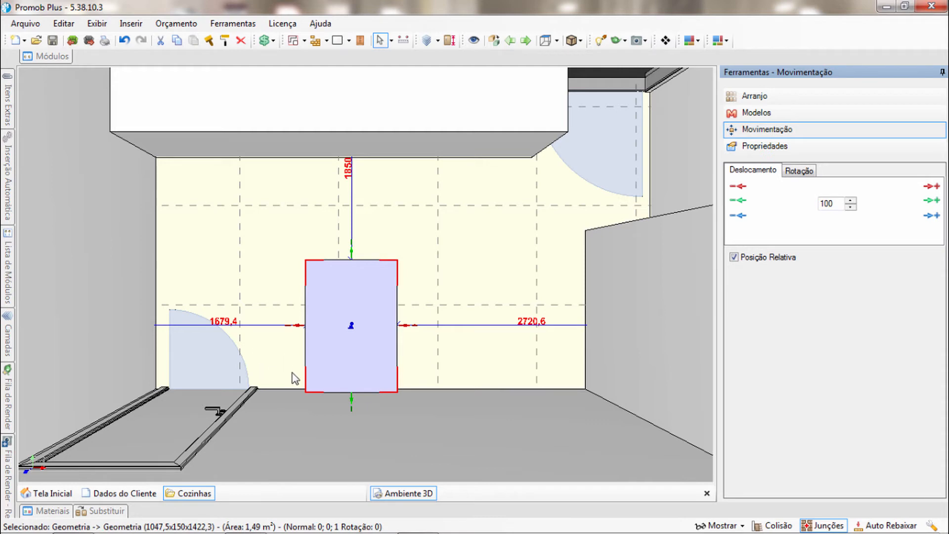
Measure the gap along the wall between the tall side-wall block and the low block's facing corner
{"action": "middle_click_drag", "start_coordinate": [360, 364], "coordinate": [336, 372]}
{"action": "scroll", "coordinate": [336, 371], "scroll_direction": "down", "scroll_amount": 2}
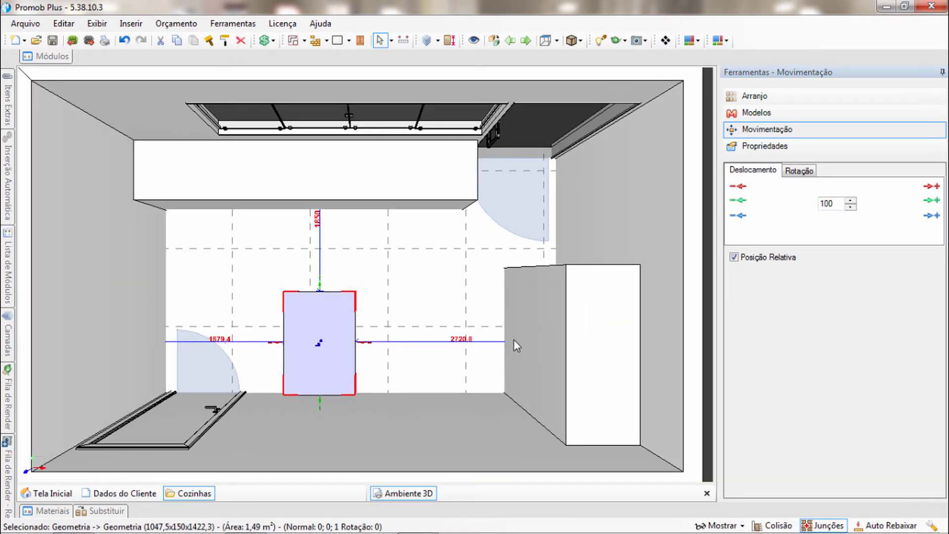
{"action": "scroll", "coordinate": [429, 346], "scroll_direction": "up", "scroll_amount": 3}
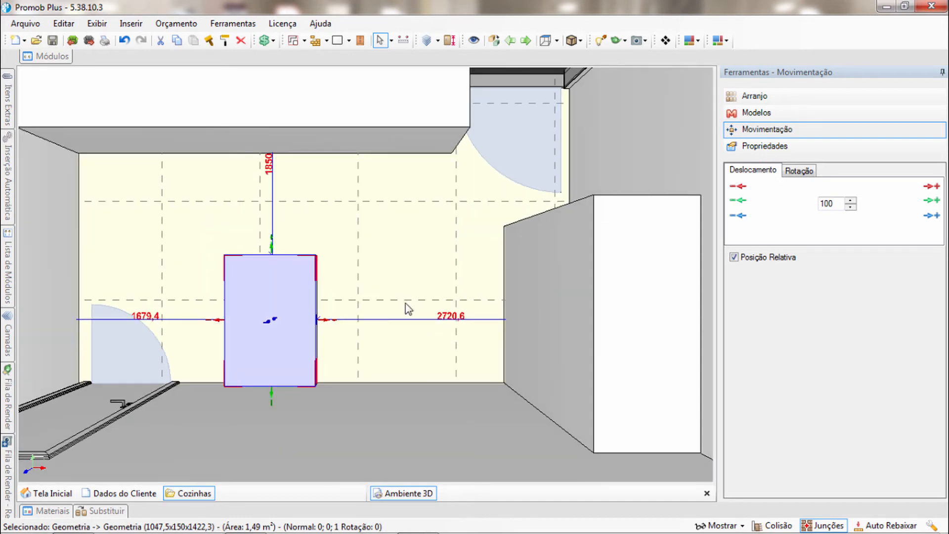
{"action": "left_click", "coordinate": [403, 40]}
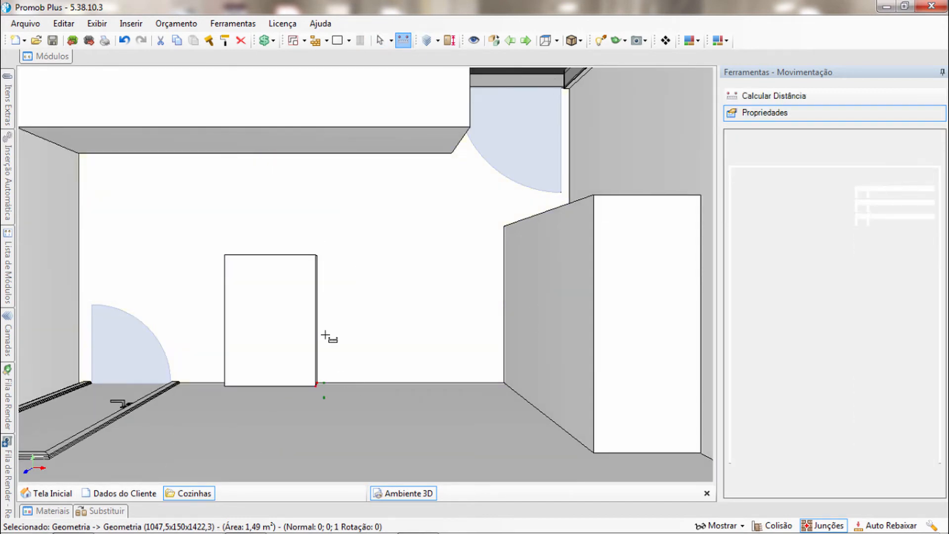
{"action": "left_click", "coordinate": [504, 383]}
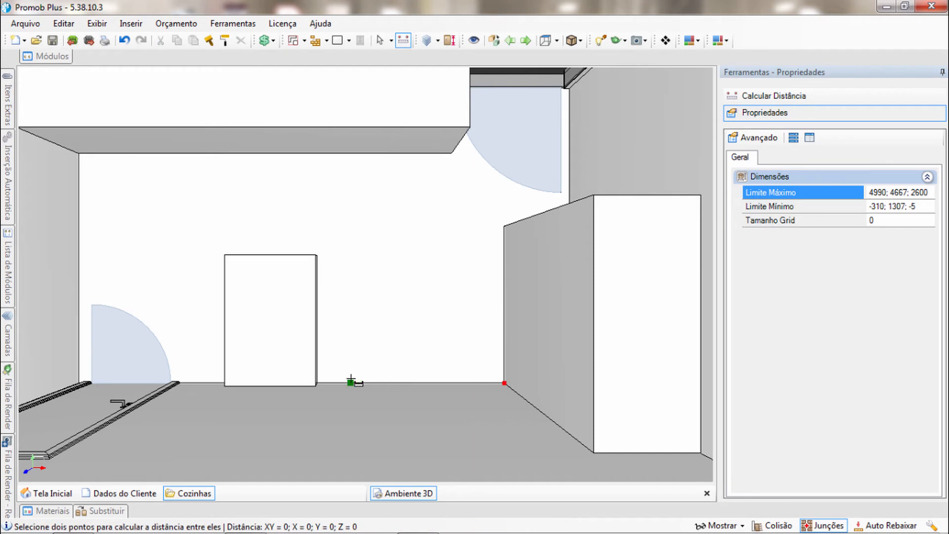
{"action": "left_click", "coordinate": [317, 385]}
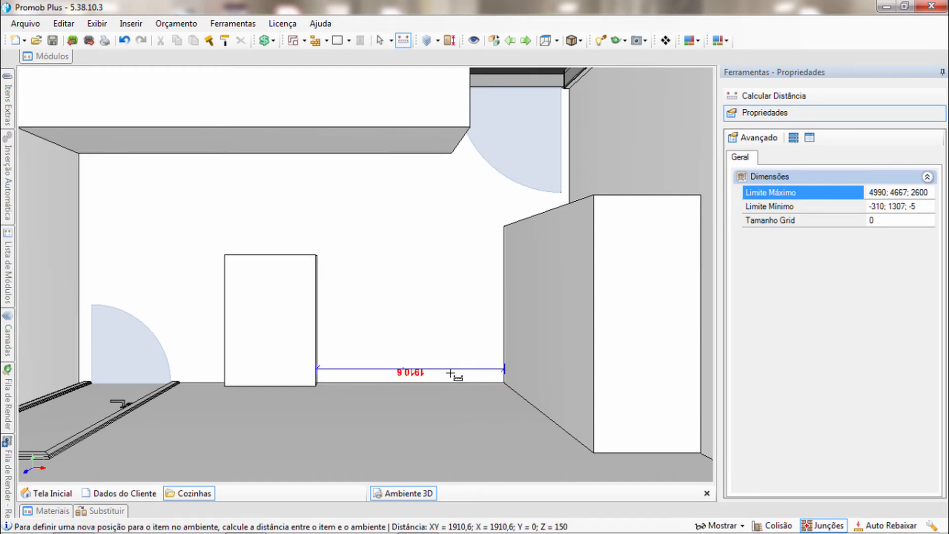
{"action": "scroll", "coordinate": [387, 314], "scroll_direction": "up", "scroll_amount": 4}
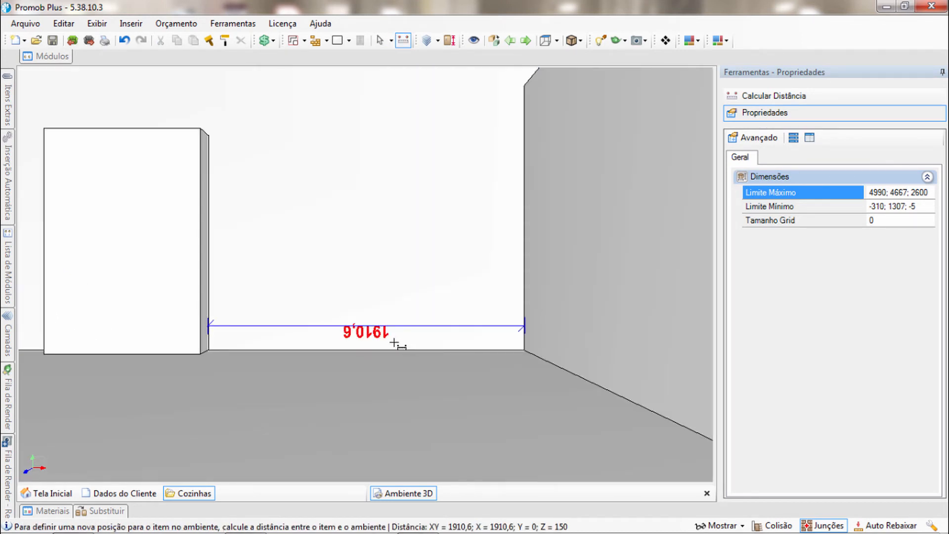
{"action": "scroll", "coordinate": [386, 344], "scroll_direction": "down", "scroll_amount": 5}
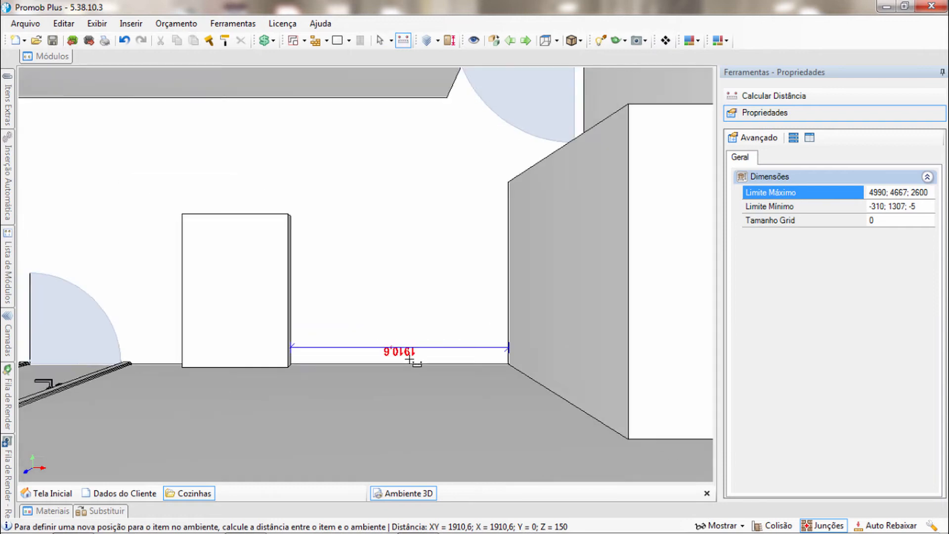
{"action": "key", "text": "Escape"}
{"action": "scroll", "coordinate": [423, 341], "scroll_direction": "down", "scroll_amount": 2}
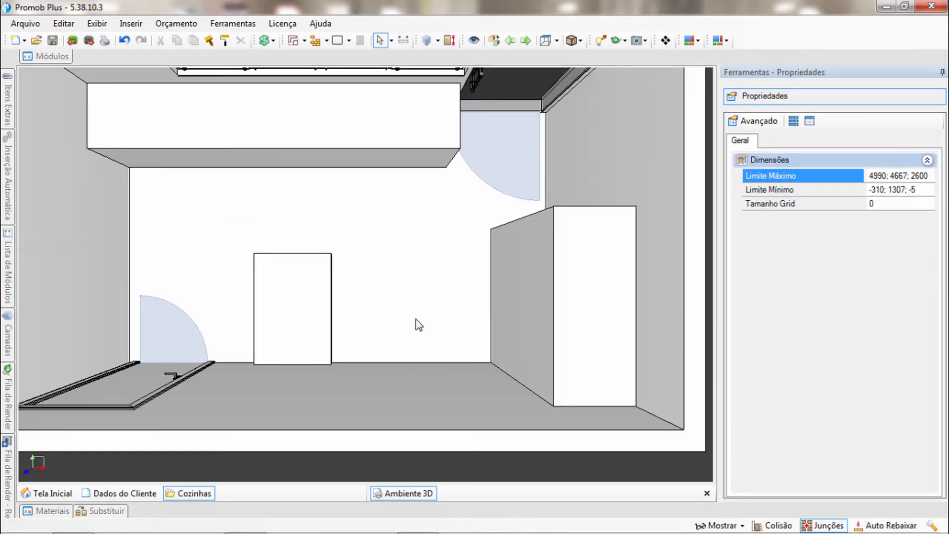
Set the low block's width to 1100 mm
{"action": "scroll", "coordinate": [418, 327], "scroll_direction": "down", "scroll_amount": 2}
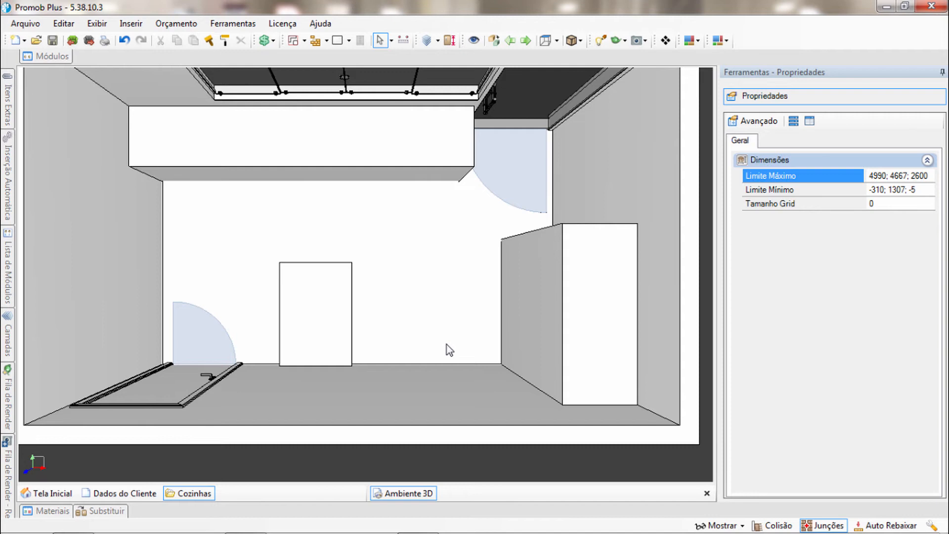
{"action": "middle_click_drag", "start_coordinate": [398, 354], "coordinate": [411, 391]}
{"action": "scroll", "coordinate": [408, 373], "scroll_direction": "up", "scroll_amount": 1}
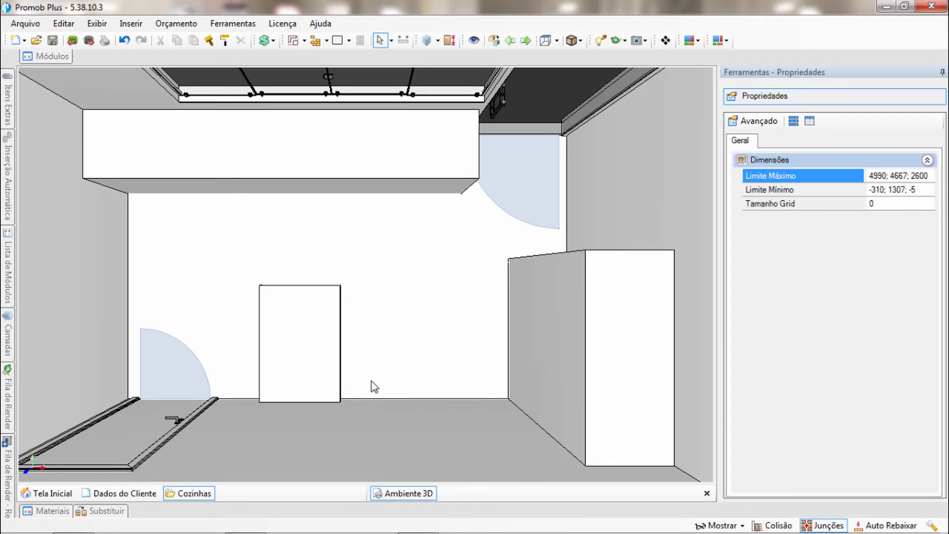
{"action": "left_click", "coordinate": [317, 349]}
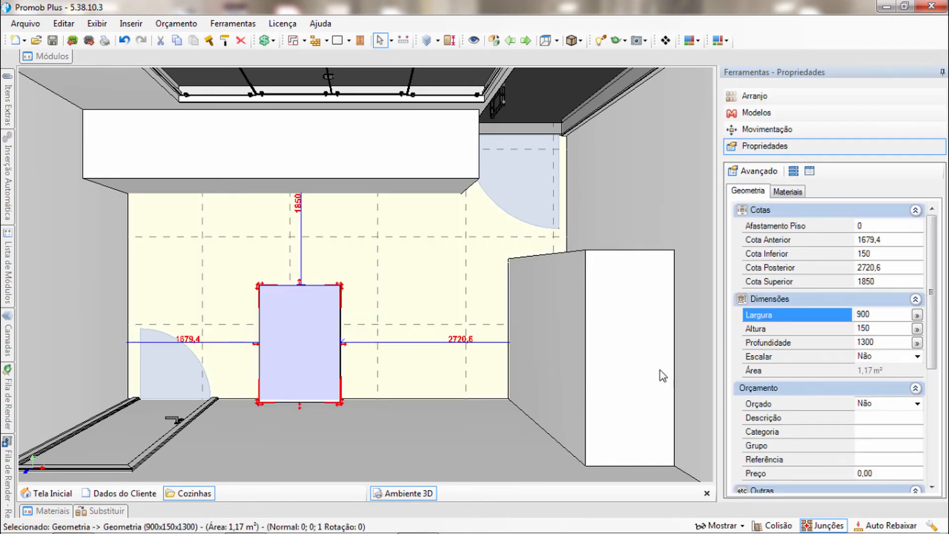
{"action": "left_click", "coordinate": [881, 312]}
{"action": "type", "text": "1100"}
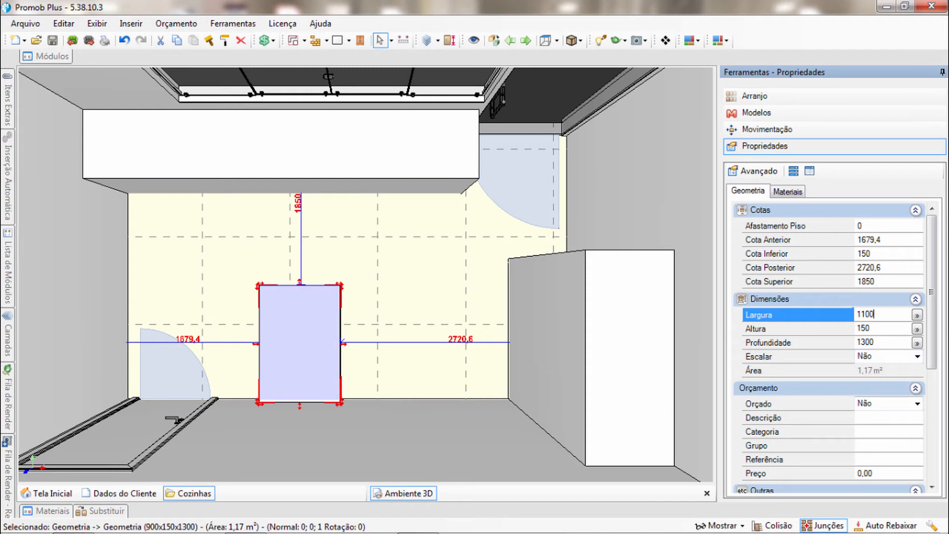
{"action": "key", "text": "Return"}
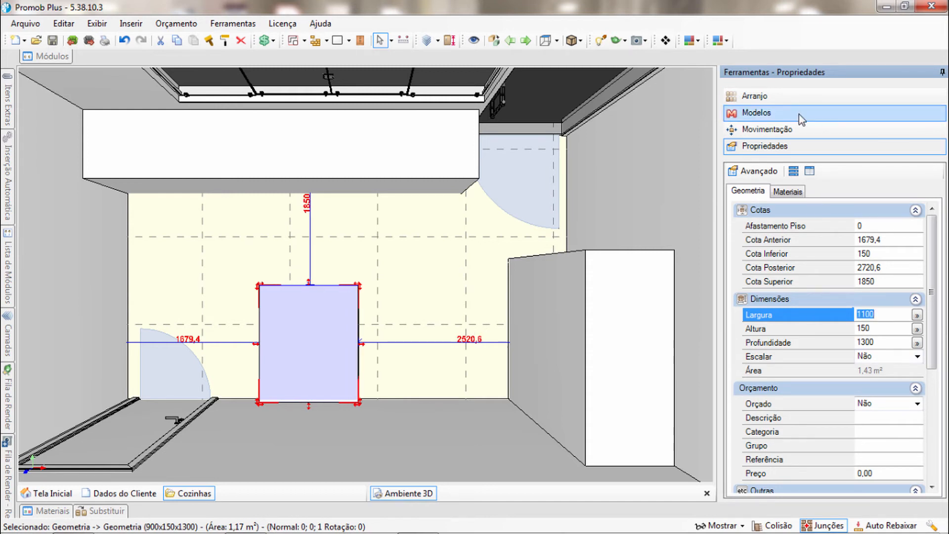
Shift the widened low block another 200 mm toward the tall block, in 100 mm increments
{"action": "left_click", "coordinate": [803, 129]}
{"action": "left_click", "coordinate": [931, 186]}
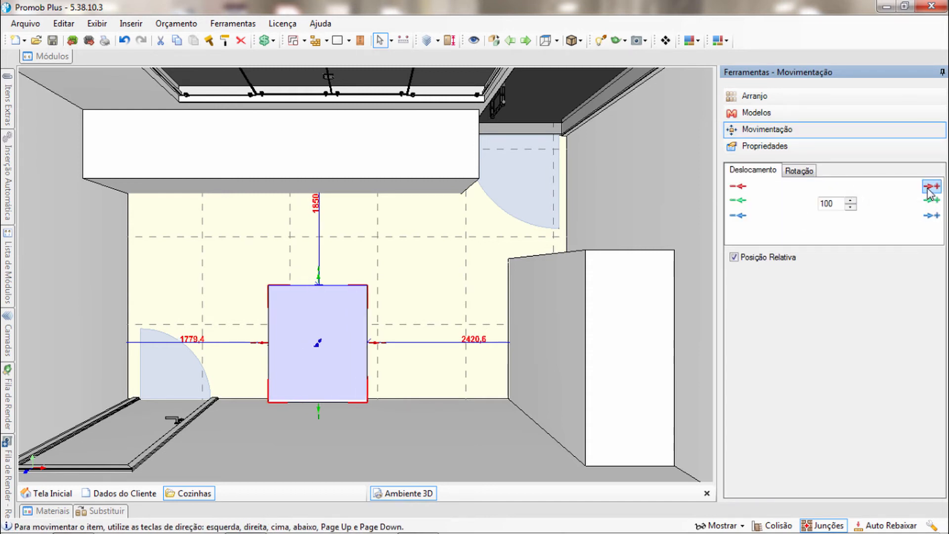
{"action": "left_click", "coordinate": [931, 186]}
Measure the distance between the low block's wall-side corner and the single door's frame
{"action": "middle_click_drag", "start_coordinate": [309, 388], "coordinate": [379, 383]}
{"action": "scroll", "coordinate": [351, 393], "scroll_direction": "up", "scroll_amount": 2}
{"action": "left_click", "coordinate": [297, 347]}
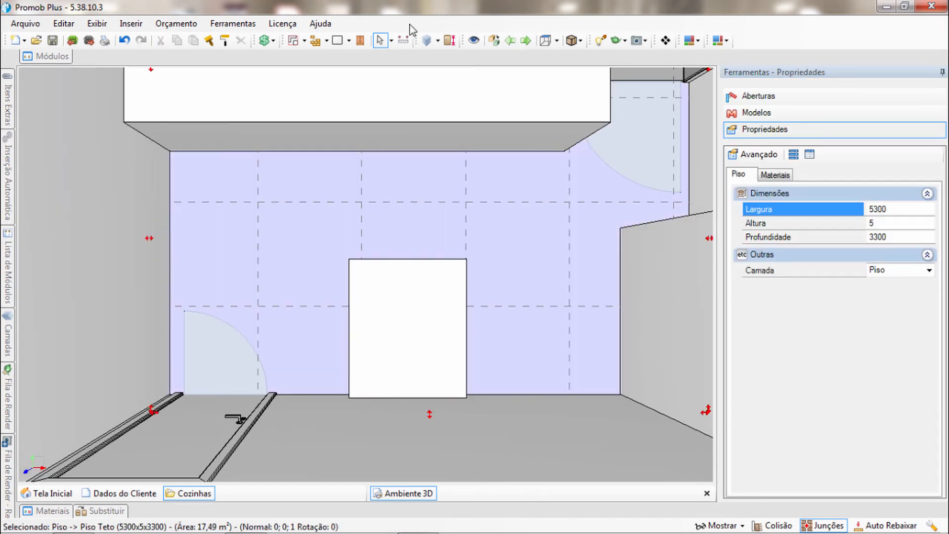
{"action": "left_click", "coordinate": [403, 40]}
{"action": "middle_click_drag", "start_coordinate": [276, 395], "coordinate": [298, 364]}
{"action": "scroll", "coordinate": [296, 364], "scroll_direction": "up", "scroll_amount": 1}
{"action": "left_click", "coordinate": [386, 366]}
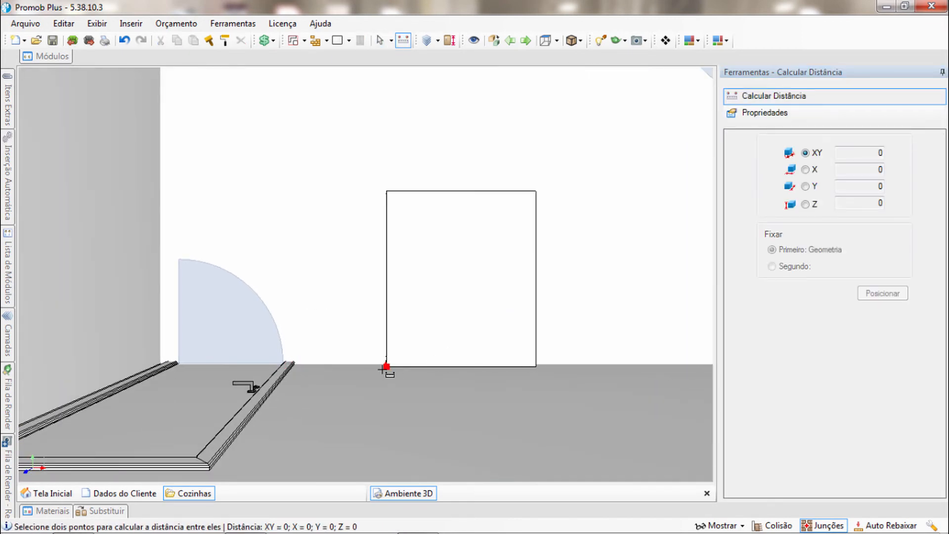
{"action": "left_click", "coordinate": [295, 365]}
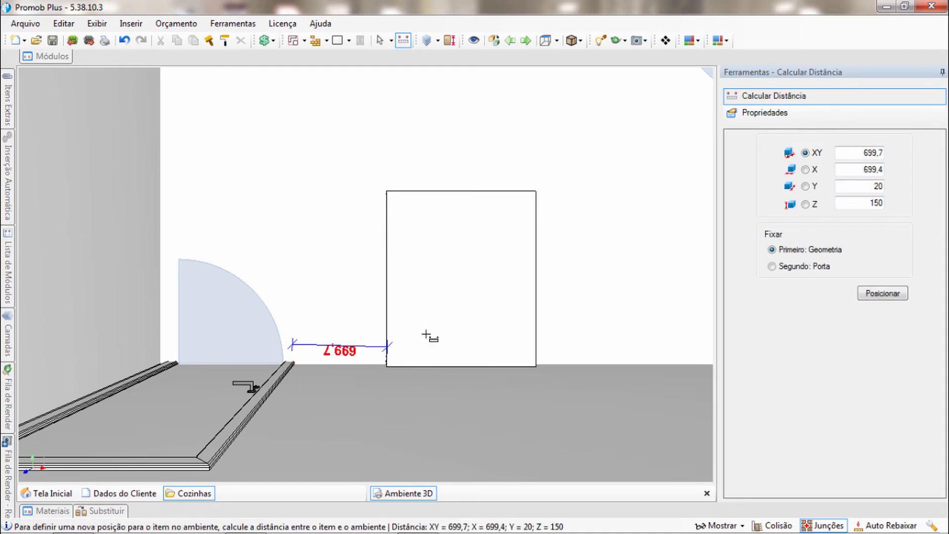
Measure the gap along the wall between the low block's nearer corner and the tall side-wall block
{"action": "scroll", "coordinate": [426, 334], "scroll_direction": "down", "scroll_amount": 1}
{"action": "middle_click_drag", "start_coordinate": [426, 334], "coordinate": [300, 350]}
{"action": "scroll", "coordinate": [334, 378], "scroll_direction": "up", "scroll_amount": 1}
{"action": "middle_click_drag", "start_coordinate": [365, 382], "coordinate": [310, 375]}
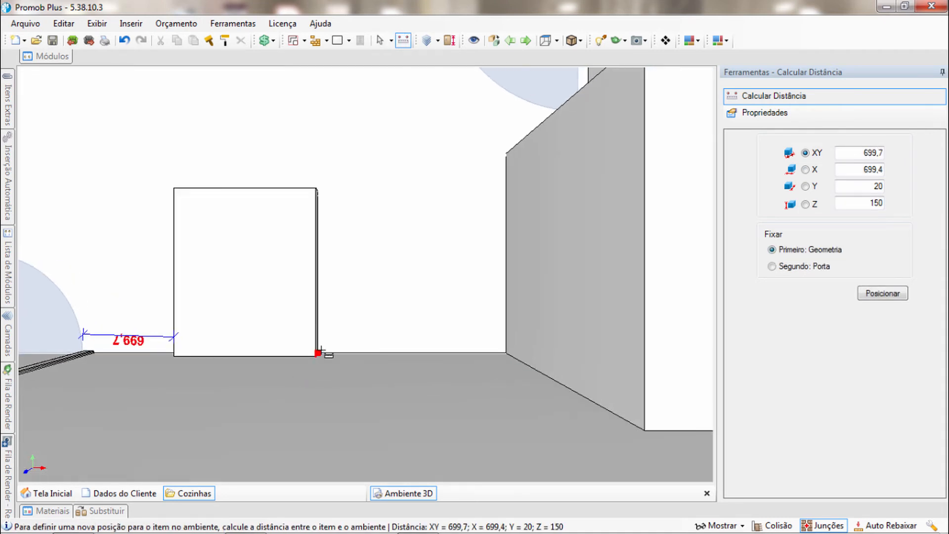
{"action": "left_click", "coordinate": [506, 352]}
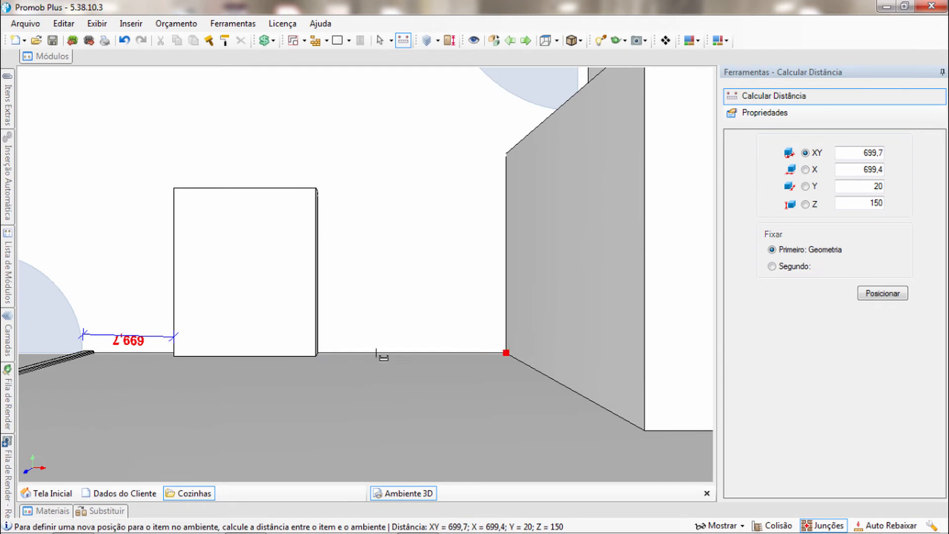
{"action": "left_click", "coordinate": [319, 354]}
{"action": "middle_click_drag", "start_coordinate": [429, 336], "coordinate": [431, 361]}
{"action": "scroll", "coordinate": [410, 316], "scroll_direction": "up", "scroll_amount": 1}
{"action": "scroll", "coordinate": [409, 323], "scroll_direction": "down", "scroll_amount": 2}
{"action": "scroll", "coordinate": [407, 326], "scroll_direction": "down", "scroll_amount": 3}
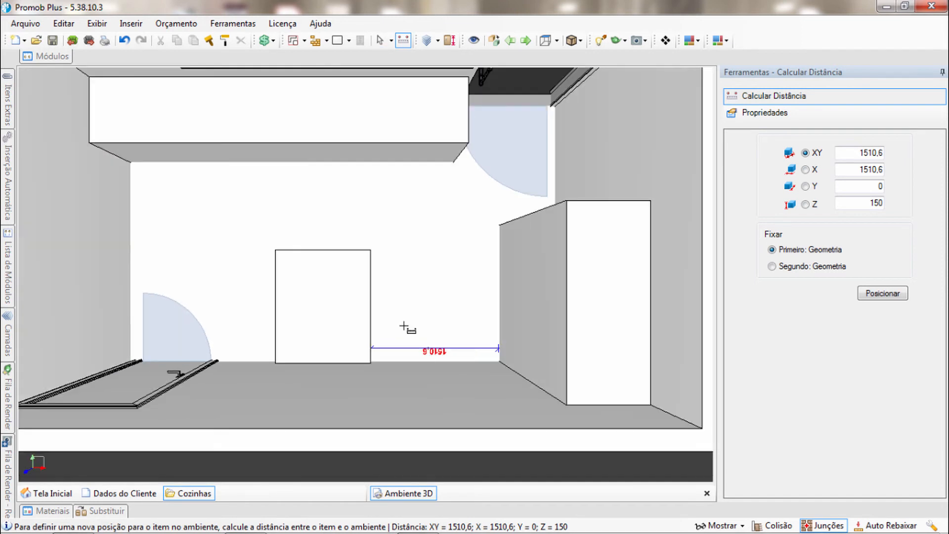
Measure the passage between the low block's front corner and the long block under the window, and check its Y distance
{"action": "middle_click_drag", "start_coordinate": [381, 307], "coordinate": [383, 337]}
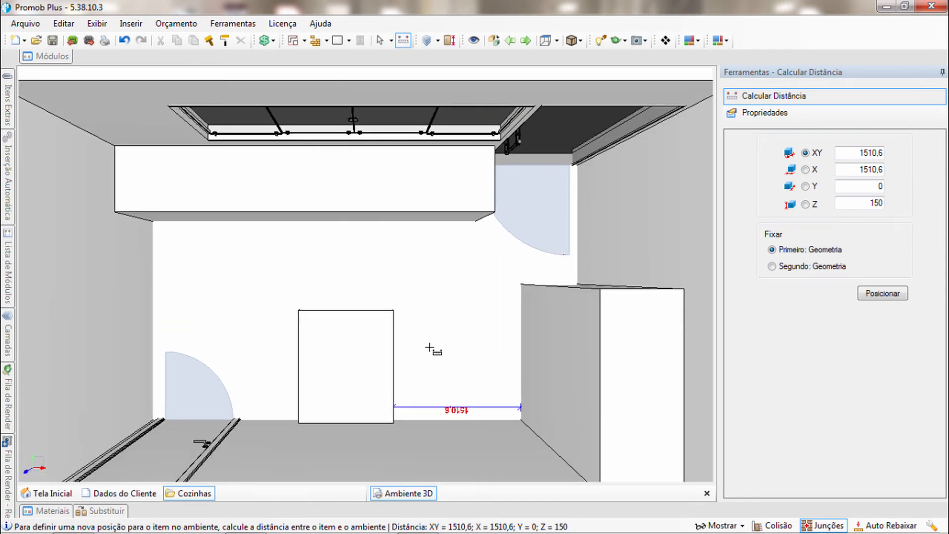
{"action": "scroll", "coordinate": [522, 341], "scroll_direction": "down", "scroll_amount": 2}
{"action": "scroll", "coordinate": [446, 328], "scroll_direction": "up", "scroll_amount": 2}
{"action": "middle_click_drag", "start_coordinate": [447, 336], "coordinate": [426, 335]}
{"action": "scroll", "coordinate": [432, 318], "scroll_direction": "up", "scroll_amount": 1}
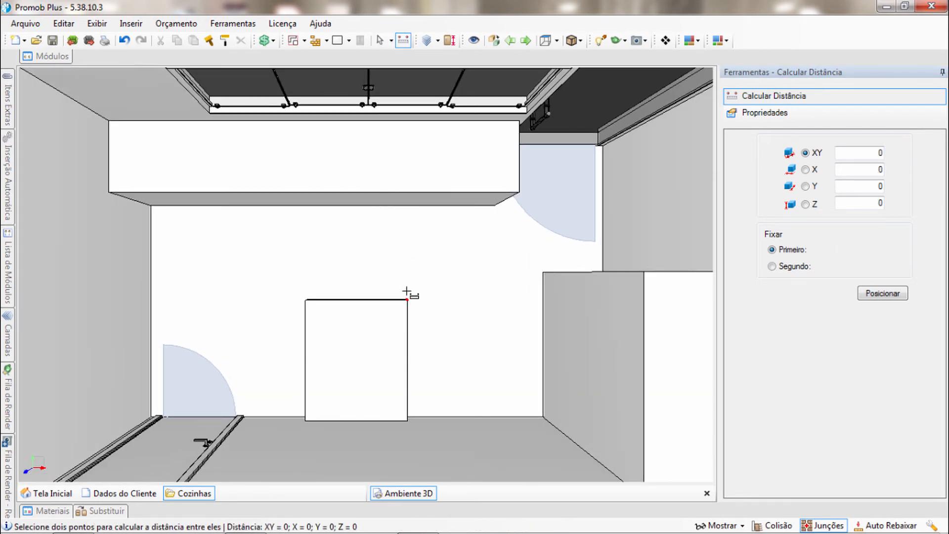
{"action": "middle_click_drag", "start_coordinate": [408, 291], "coordinate": [381, 290]}
{"action": "scroll", "coordinate": [388, 306], "scroll_direction": "up", "scroll_amount": 2}
{"action": "left_click", "coordinate": [380, 299]}
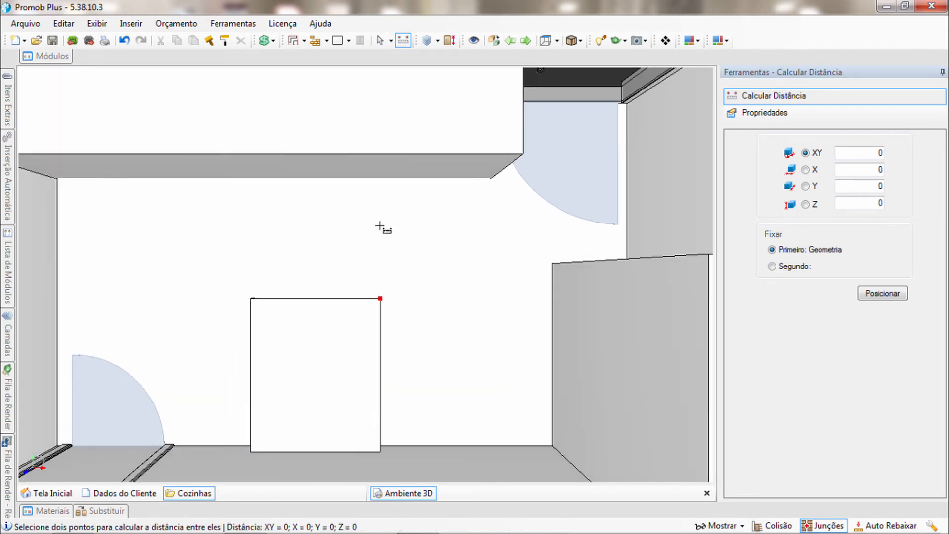
{"action": "left_click", "coordinate": [384, 182]}
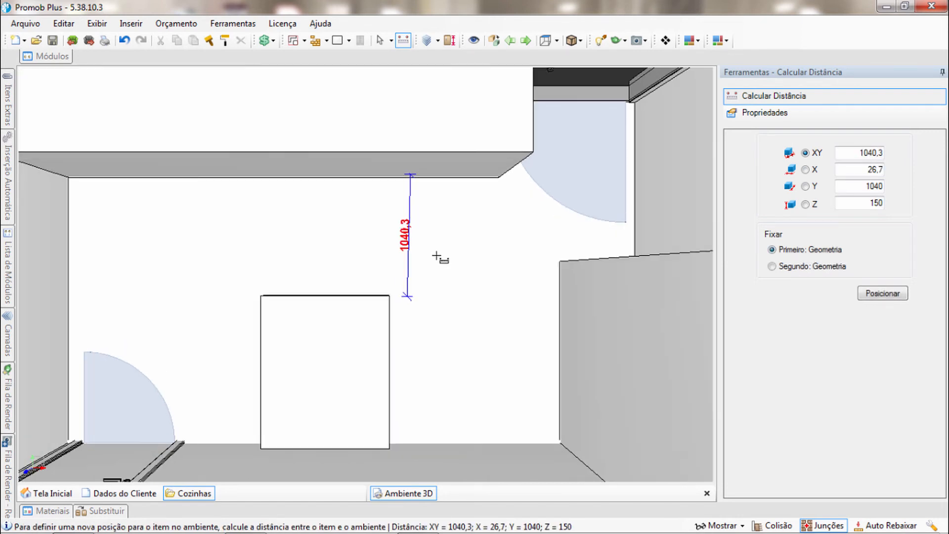
{"action": "double_click", "coordinate": [875, 186]}
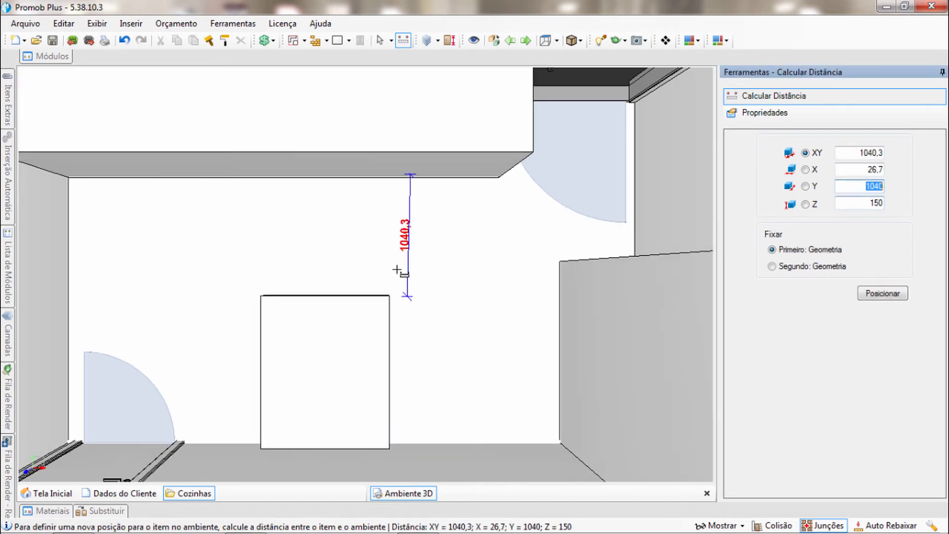
{"action": "scroll", "coordinate": [418, 312], "scroll_direction": "down", "scroll_amount": 3}
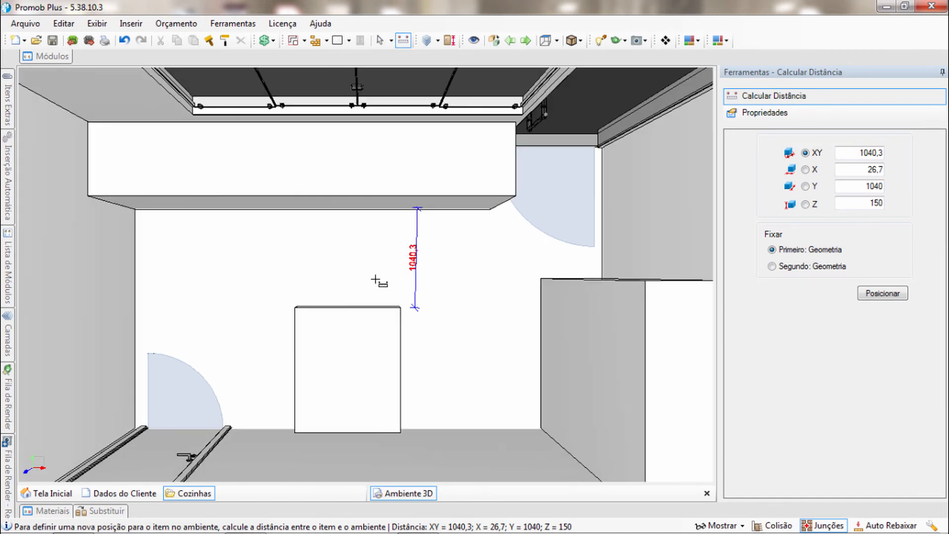
{"action": "scroll", "coordinate": [373, 296], "scroll_direction": "down", "scroll_amount": 1}
{"action": "scroll", "coordinate": [296, 307], "scroll_direction": "down", "scroll_amount": 1}
{"action": "middle_click_drag", "start_coordinate": [297, 308], "coordinate": [371, 336]}
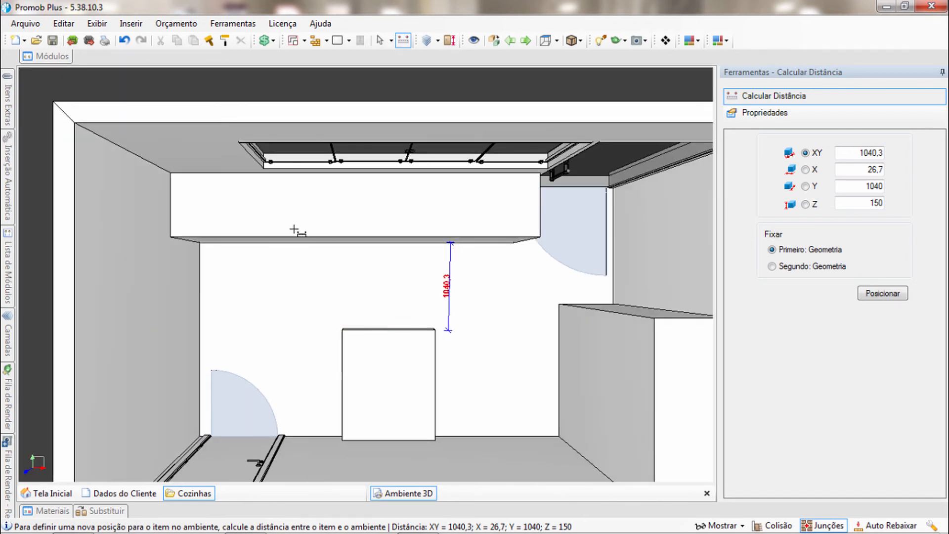
{"action": "middle_click_drag", "start_coordinate": [379, 293], "coordinate": [374, 257]}
{"action": "key", "text": "Escape"}
Set the low block's depth to 1250 mm and its height to 40 mm
{"action": "middle_click_drag", "start_coordinate": [389, 332], "coordinate": [372, 303]}
{"action": "left_click", "coordinate": [373, 303]}
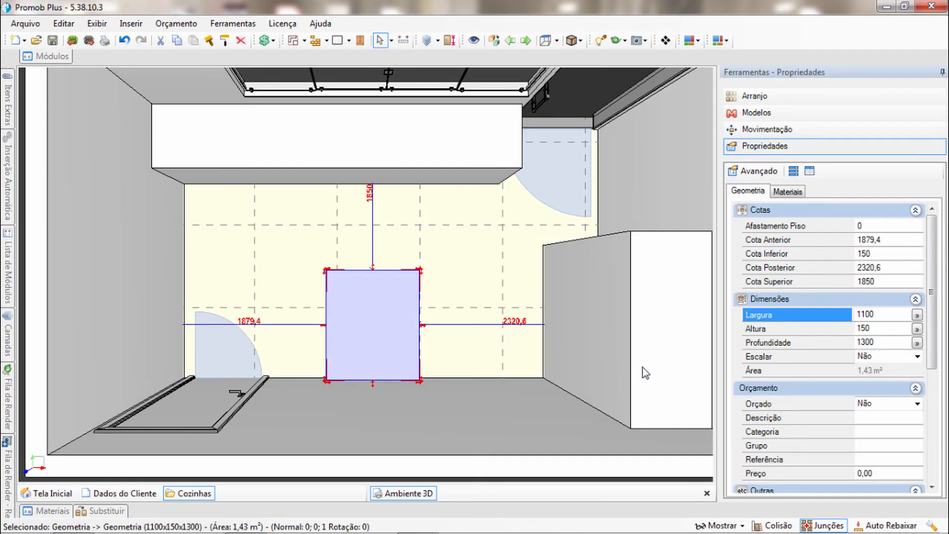
{"action": "left_click", "coordinate": [879, 342]}
{"action": "type", "text": "1250"}
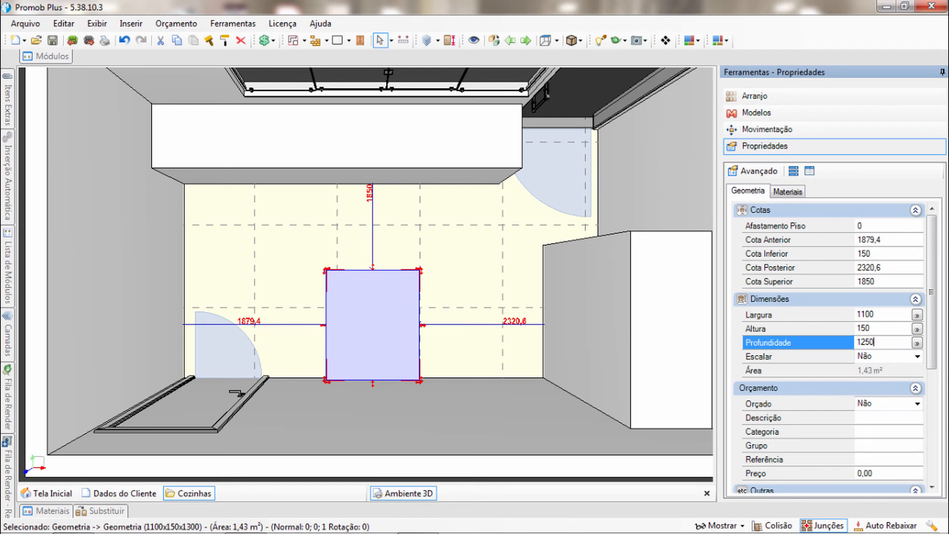
{"action": "key", "text": "Return"}
{"action": "scroll", "coordinate": [385, 326], "scroll_direction": "up", "scroll_amount": 1}
{"action": "left_click", "coordinate": [868, 328]}
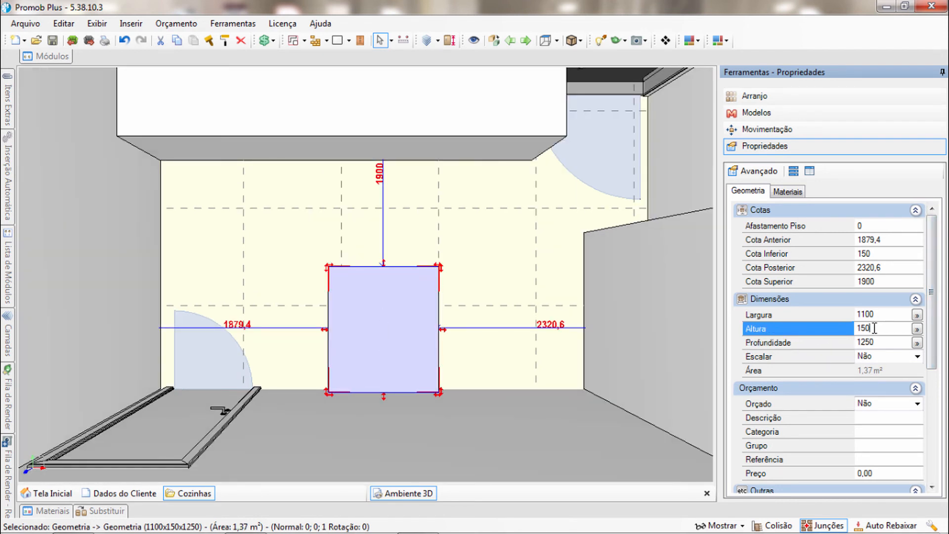
{"action": "type", "text": "40"}
{"action": "key", "text": "Return"}
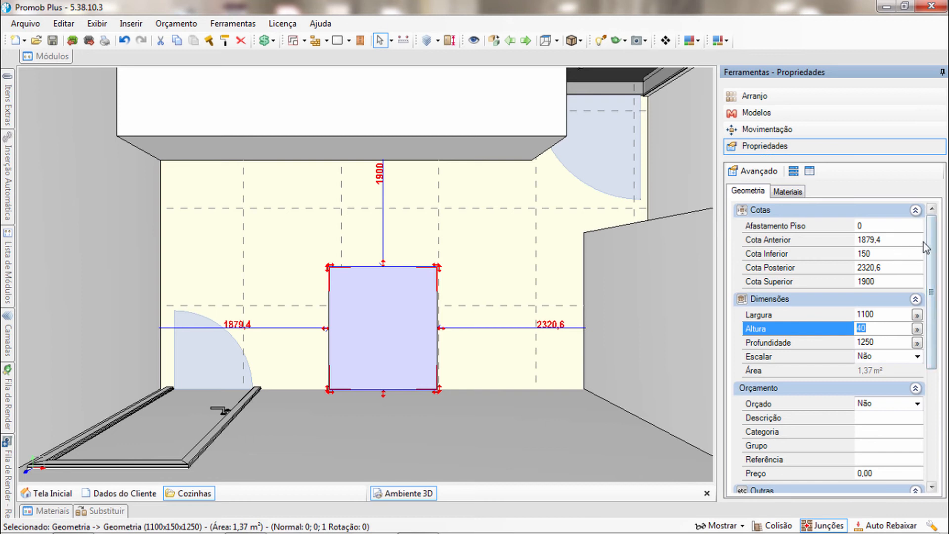
Raise the thin block to a floor offset of 710 mm
{"action": "left_click", "coordinate": [888, 224]}
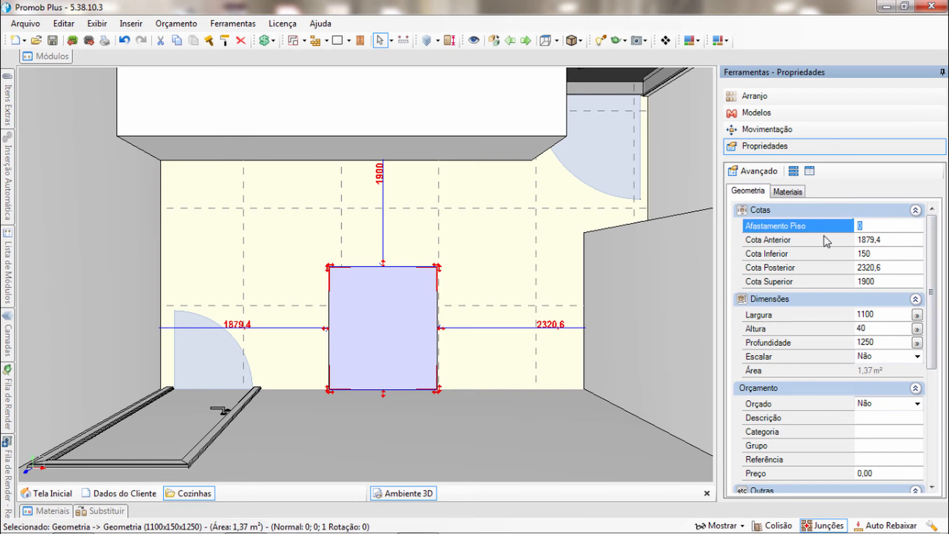
{"action": "type", "text": "72"}
{"action": "key", "text": "BackSpace"}
{"action": "type", "text": "10"}
{"action": "key", "text": "Return"}
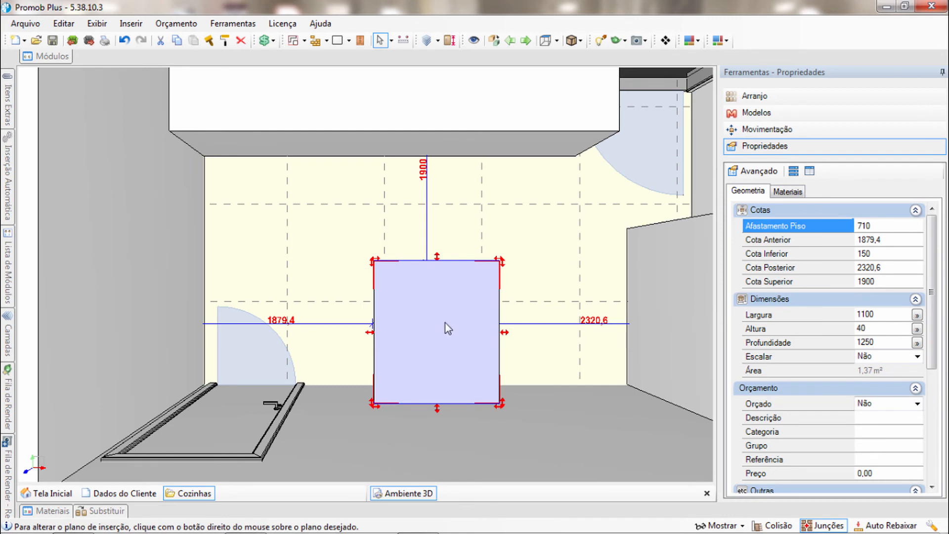
Reselect the raised block and check its height and floor offset
{"action": "middle_click_drag", "start_coordinate": [445, 329], "coordinate": [360, 328]}
{"action": "left_click", "coordinate": [376, 325]}
{"action": "left_click", "coordinate": [363, 330]}
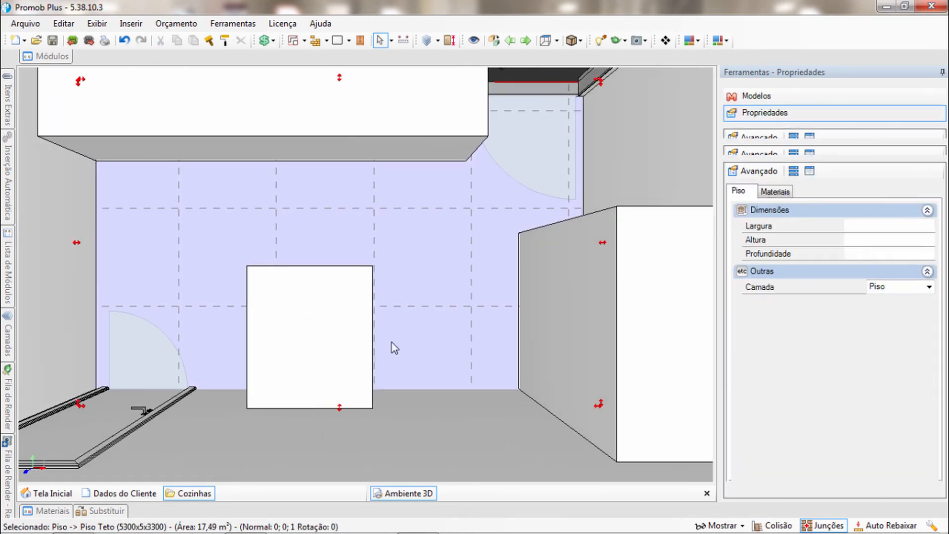
{"action": "left_click", "coordinate": [879, 225]}
{"action": "left_click", "coordinate": [798, 330]}
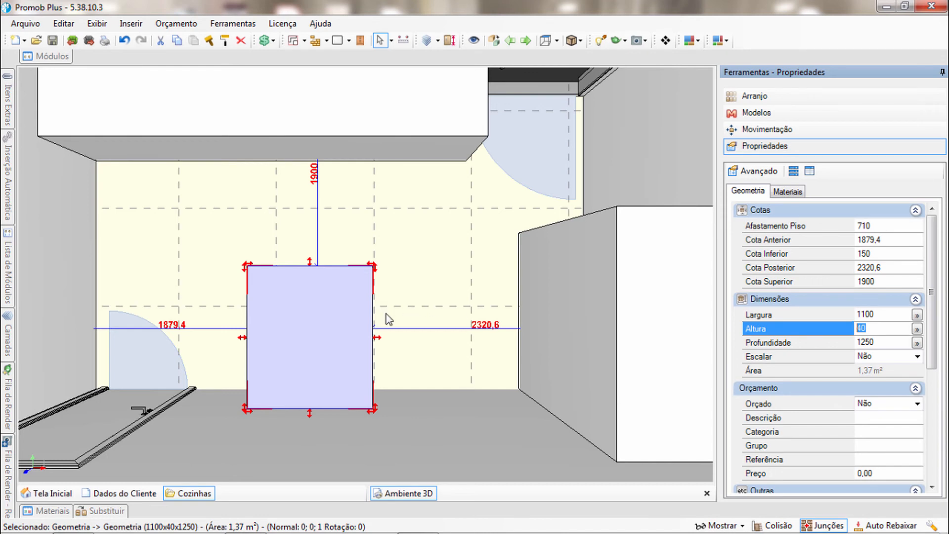
{"action": "middle_click_drag", "start_coordinate": [330, 331], "coordinate": [496, 322]}
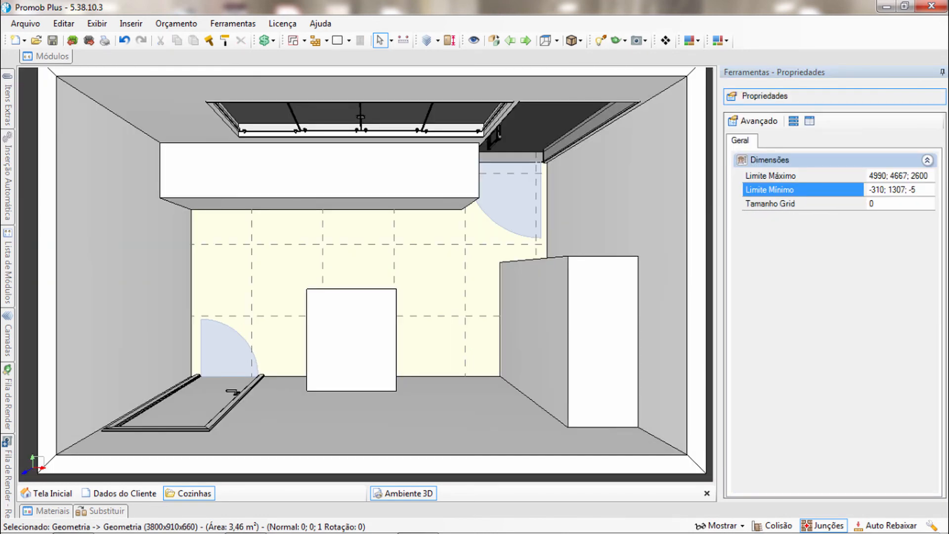
Enlarge the 3D view area and examine the layout from above, covering the blocks, door swings, window and passages
{"action": "left_click", "coordinate": [942, 71]}
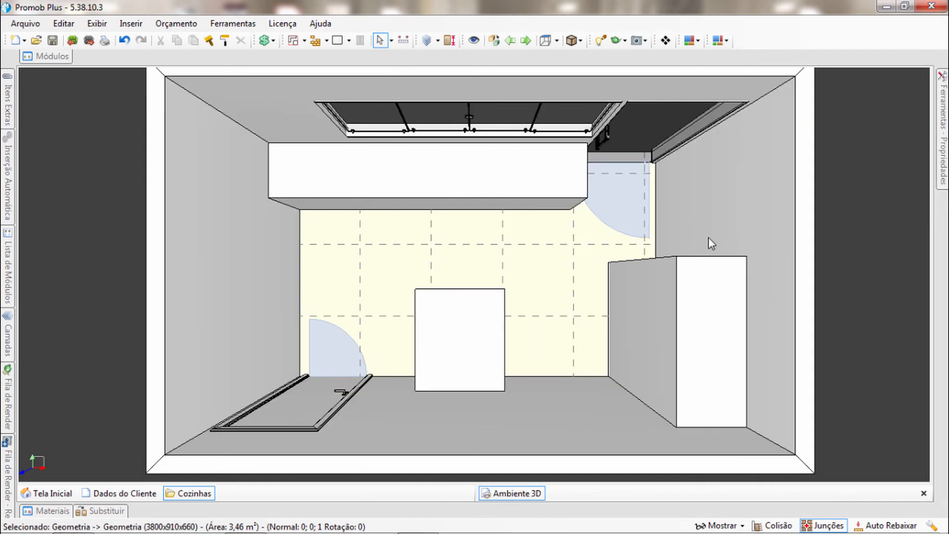
{"action": "scroll", "coordinate": [708, 237], "scroll_direction": "up", "scroll_amount": 1}
{"action": "middle_click_drag", "start_coordinate": [708, 237], "coordinate": [712, 244]}
{"action": "scroll", "coordinate": [712, 244], "scroll_direction": "down", "scroll_amount": 1}
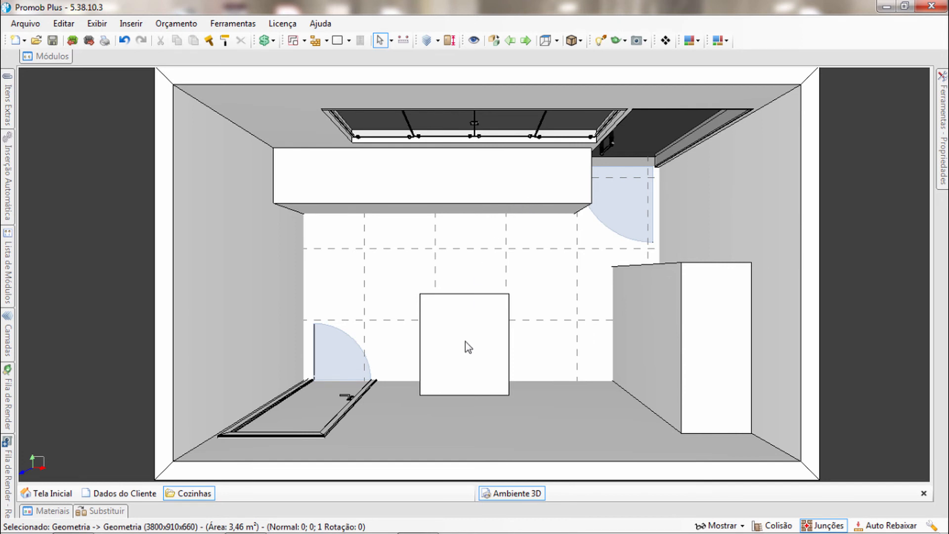
{"action": "middle_click_drag", "start_coordinate": [496, 347], "coordinate": [492, 346]}
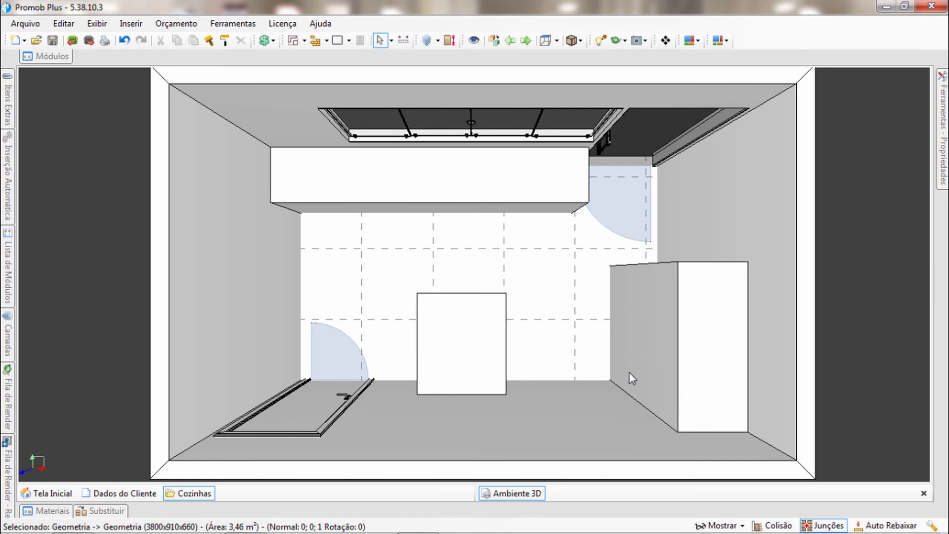
{"action": "middle_click_drag", "start_coordinate": [561, 326], "coordinate": [551, 327]}
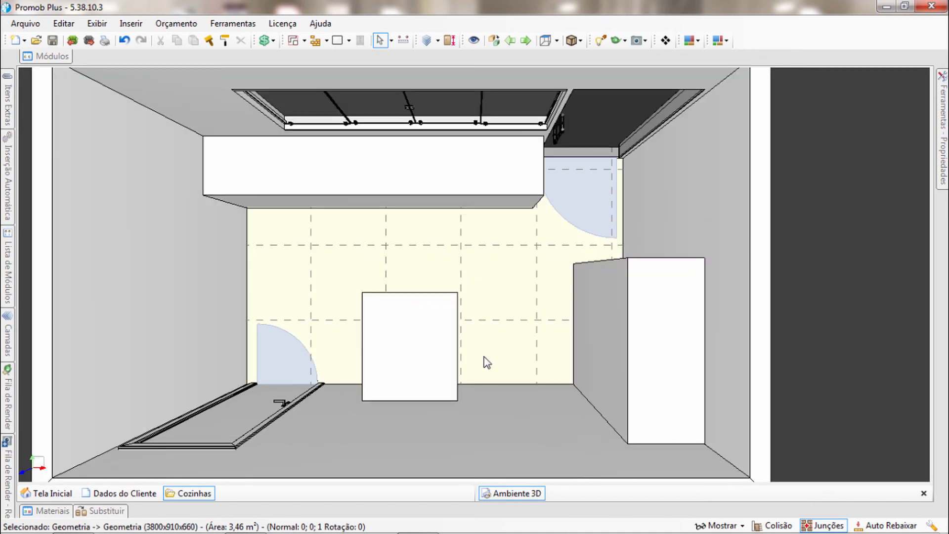
{"action": "mouse_move", "coordinate": [574, 301]}
{"action": "middle_mouse_down"}
{"action": "mouse_move", "coordinate": [598, 299]}
{"action": "mouse_move", "coordinate": [579, 308]}
{"action": "middle_mouse_up"}
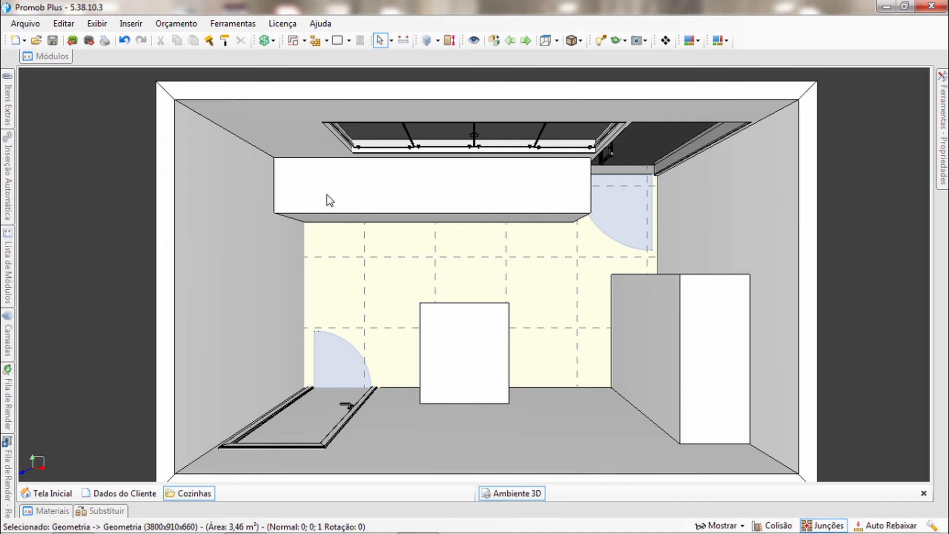
{"action": "middle_click_drag", "start_coordinate": [350, 301], "coordinate": [370, 301]}
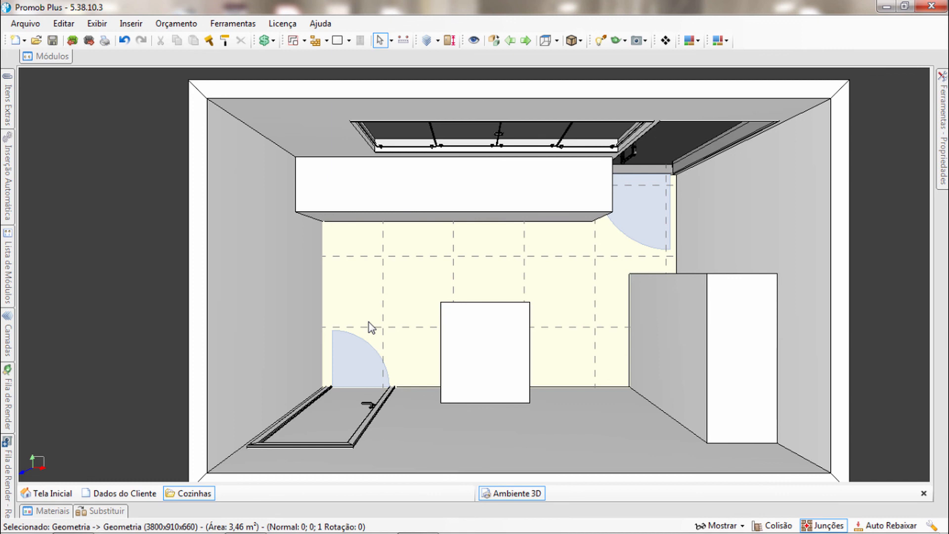
{"action": "middle_click_drag", "start_coordinate": [457, 319], "coordinate": [399, 328]}
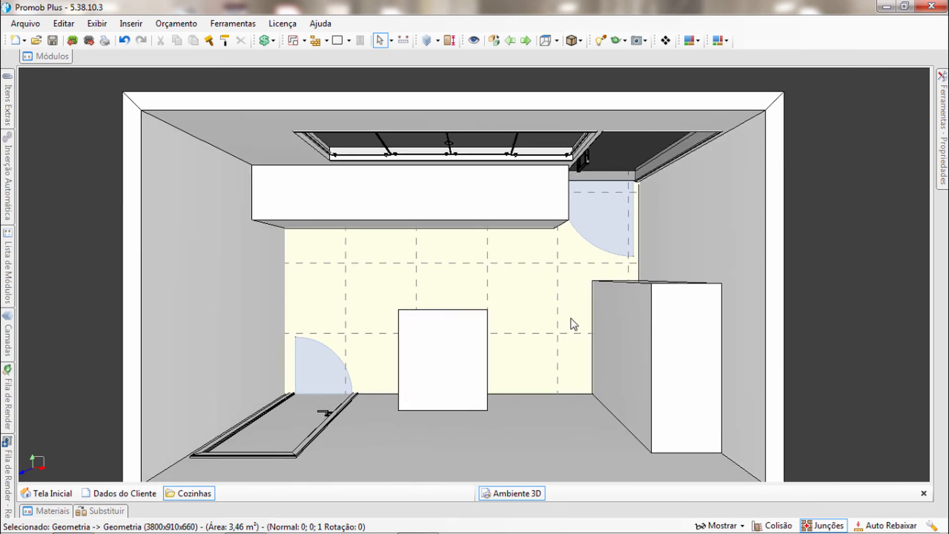
{"action": "scroll", "coordinate": [569, 317], "scroll_direction": "down", "scroll_amount": 1}
{"action": "scroll", "coordinate": [515, 282], "scroll_direction": "up", "scroll_amount": 2}
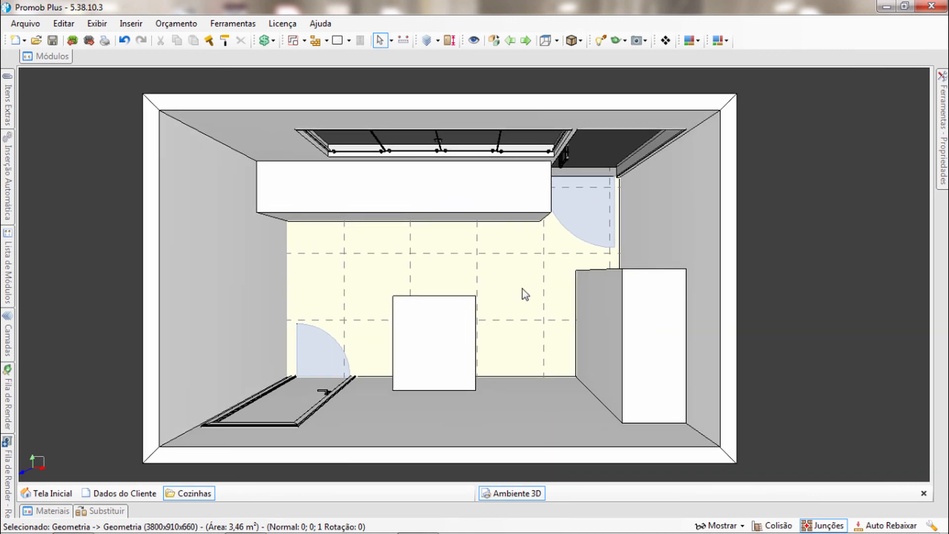
{"action": "middle_click_drag", "start_coordinate": [523, 288], "coordinate": [528, 287]}
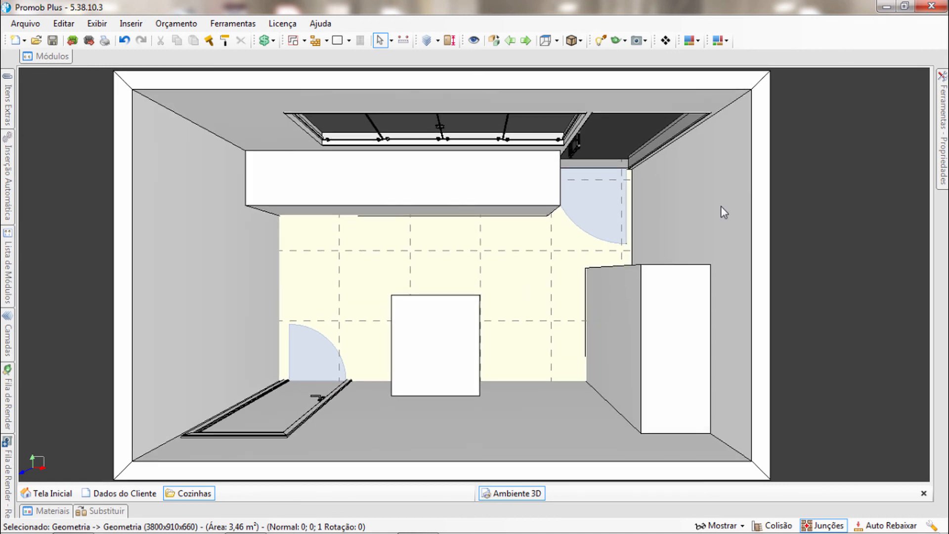